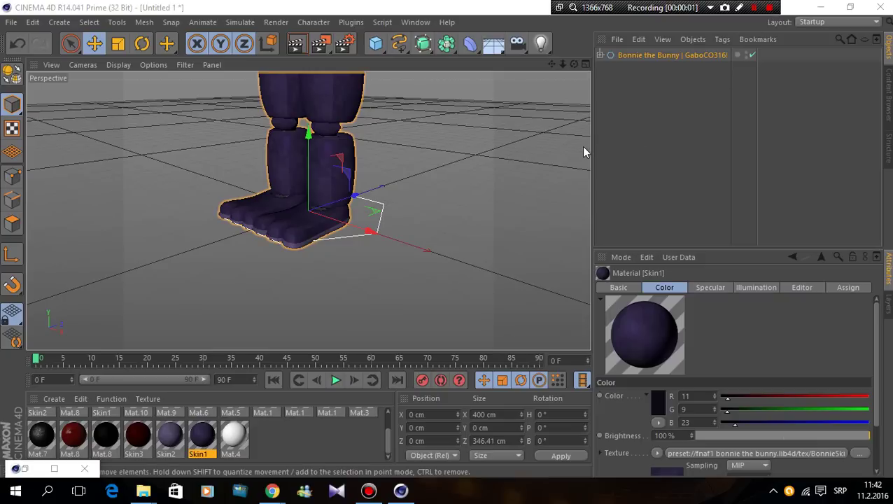
Clear the stray leg selection and pan, zoom and orbit toward Bonnie's head.
left_click(305, 137)
left_click(245, 167)
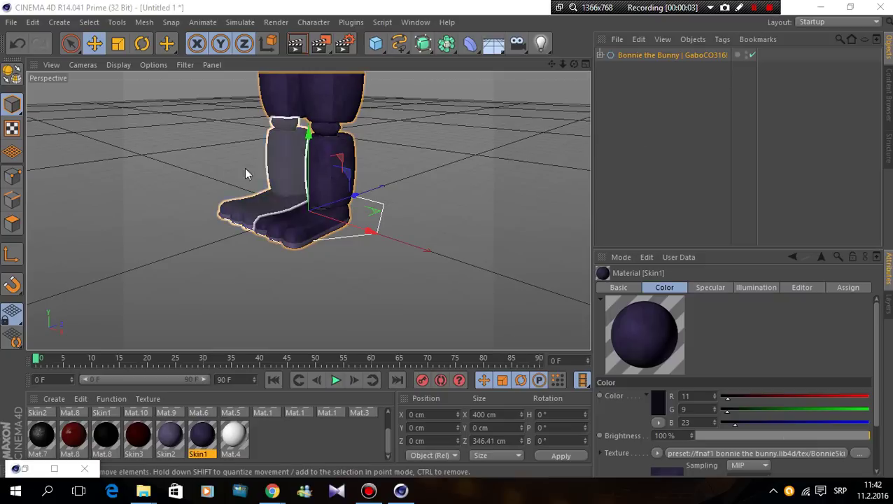
left_click(466, 148)
left_click_drag(552, 65, 553, 210)
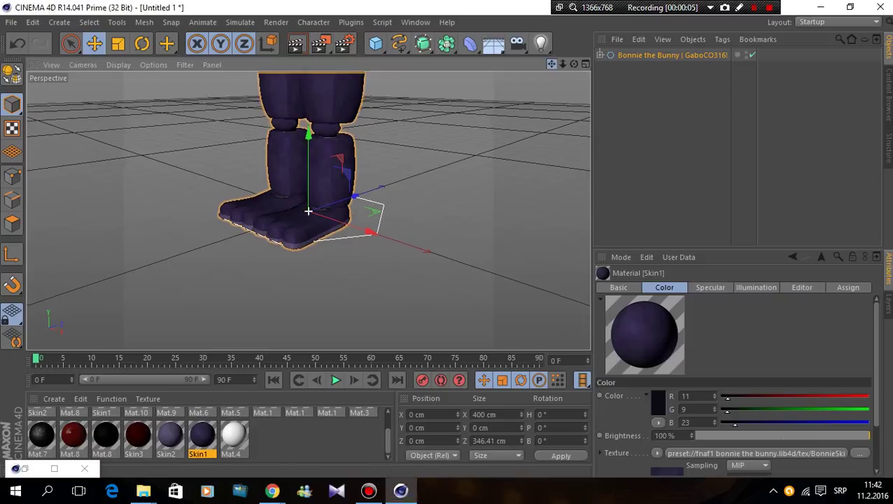
scroll(378, 231, "up", 4)
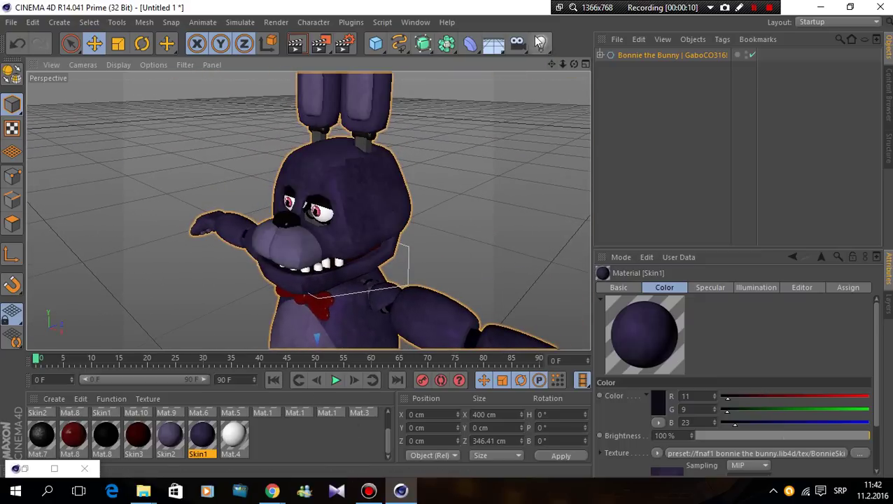
mouse_move(573, 64)
left_mouse_down()
mouse_move(307, 210)
mouse_move(372, 221)
left_mouse_up()
Select the left arm, activate Rotate, deselect, and frame Bonnie in a front view.
left_click(372, 221)
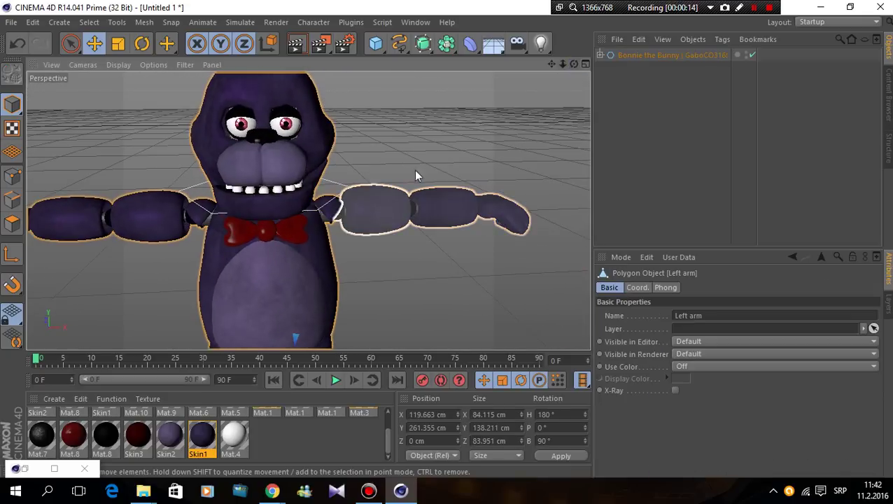
left_click(144, 46)
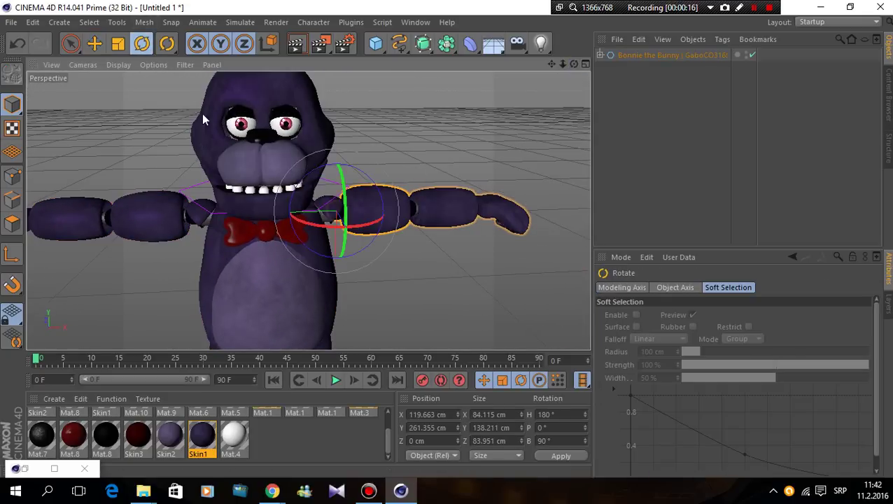
left_click(440, 129)
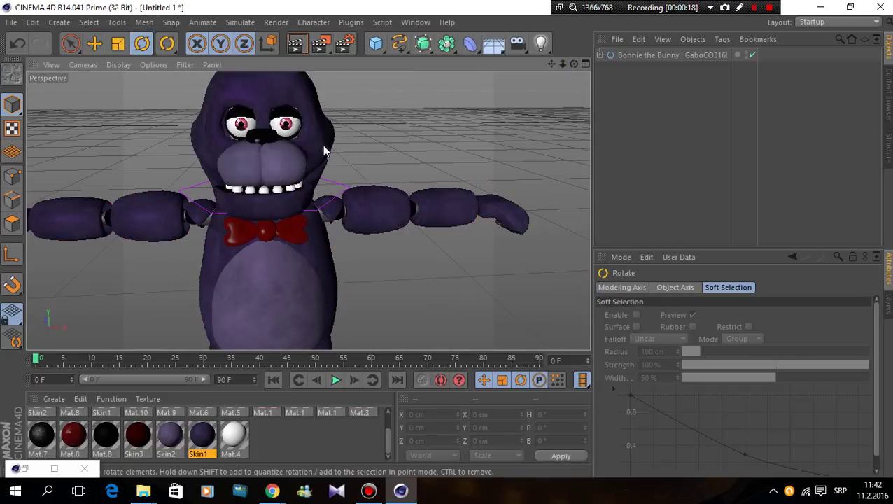
left_click_drag(552, 64, 570, 62)
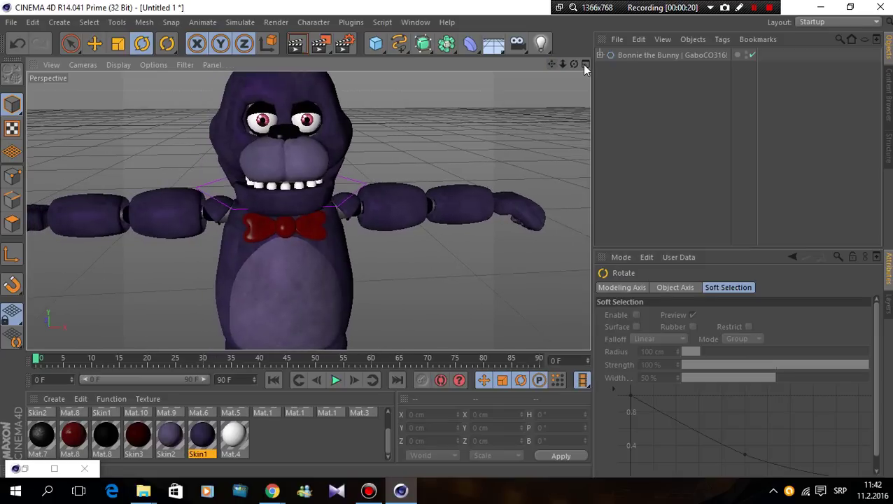
left_click_drag(294, 210, 308, 210, "alt")
left_click_drag(559, 67, 619, 124)
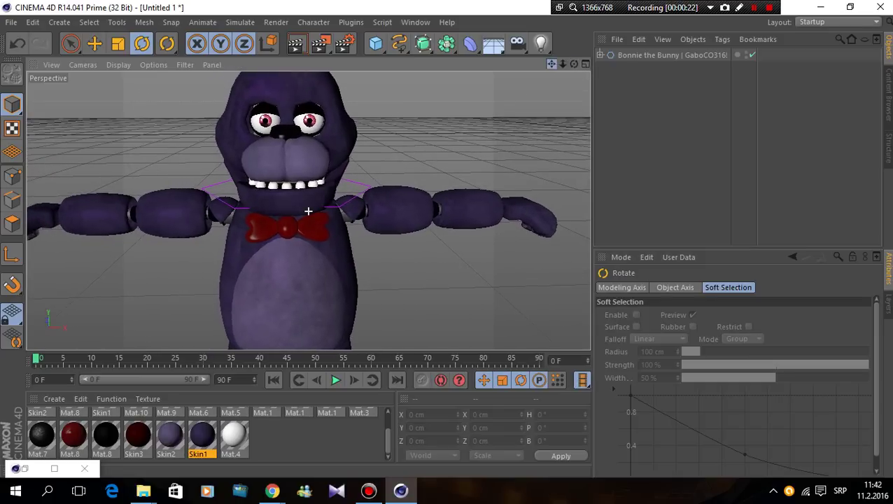
Add a camera to the Bonnie scene and preview the view through it.
left_click(517, 44)
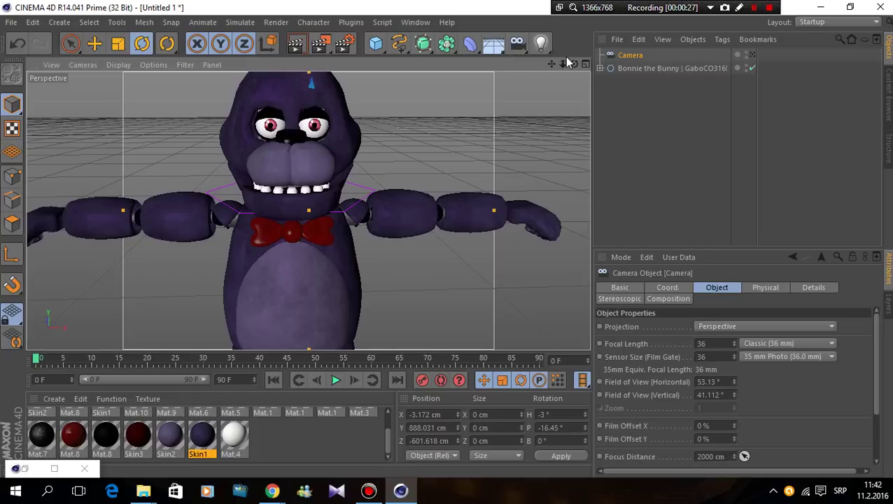
left_click_drag(550, 63, 715, 73)
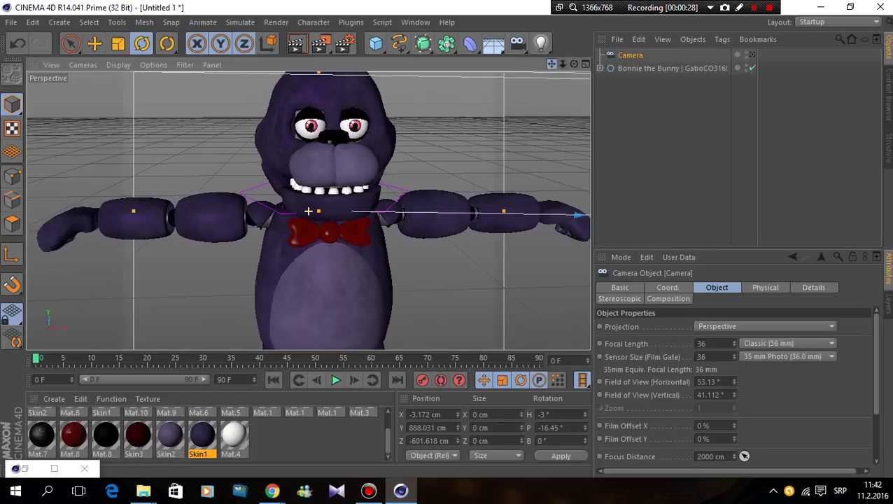
left_click(751, 56)
left_click(752, 56)
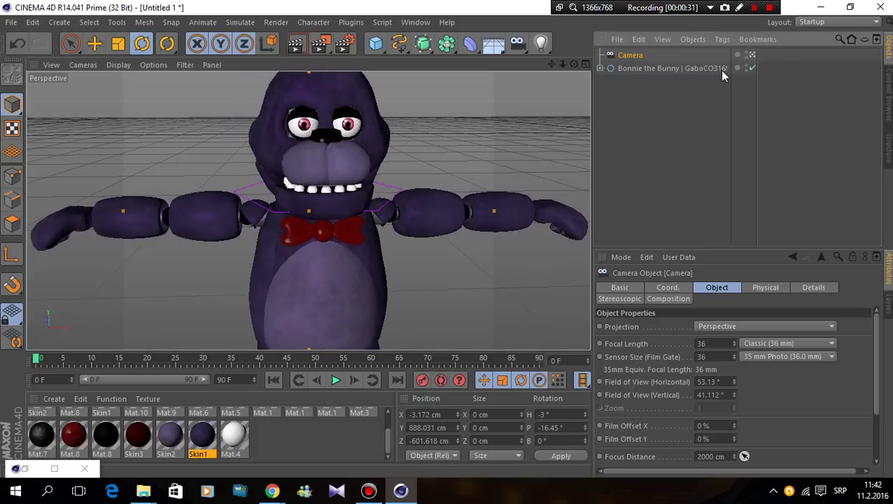
mouse_move(549, 66)
left_mouse_down()
mouse_move(308, 211)
mouse_move(308, 191)
left_mouse_up()
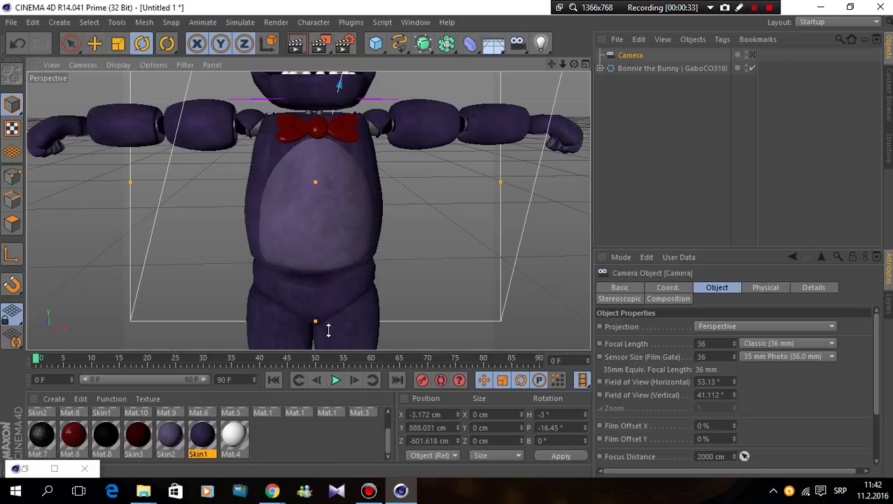
Move the Waist piece along X to 12.673 cm, checking the camera framing.
left_click(329, 296)
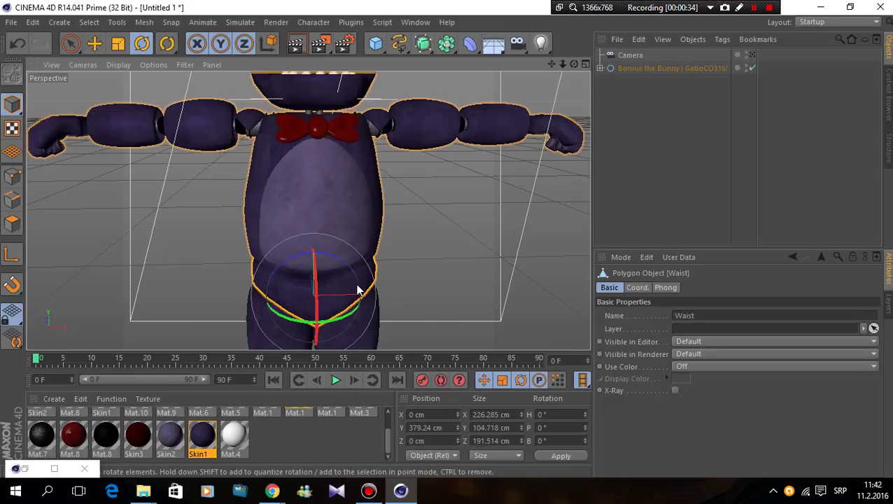
left_click(101, 44)
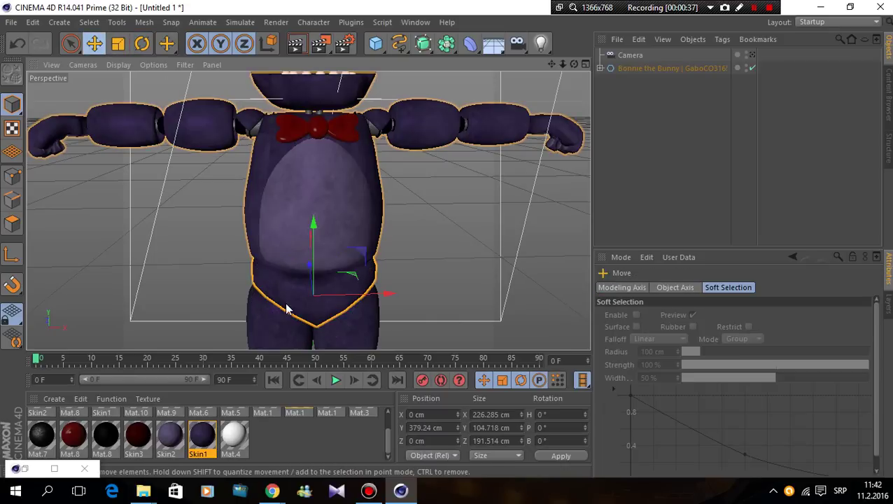
left_click_drag(344, 299, 346, 300)
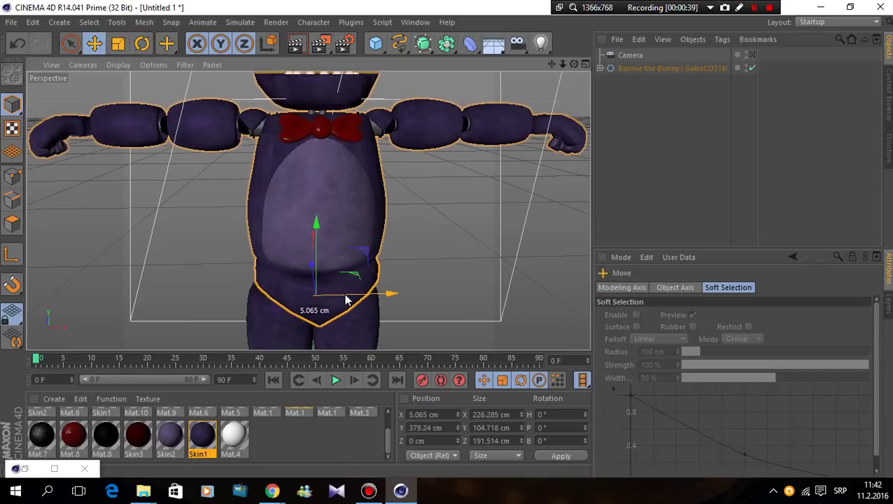
left_click(751, 56)
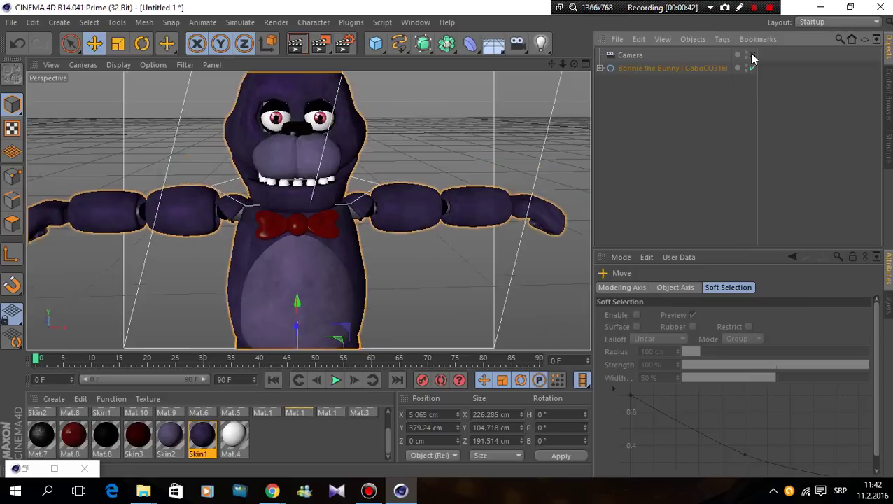
left_click(751, 56)
left_click(371, 295)
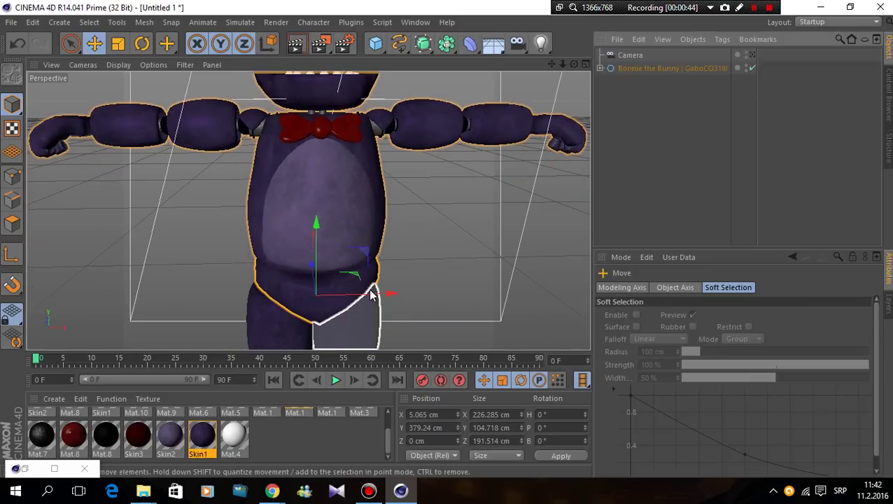
left_click_drag(372, 297, 378, 299)
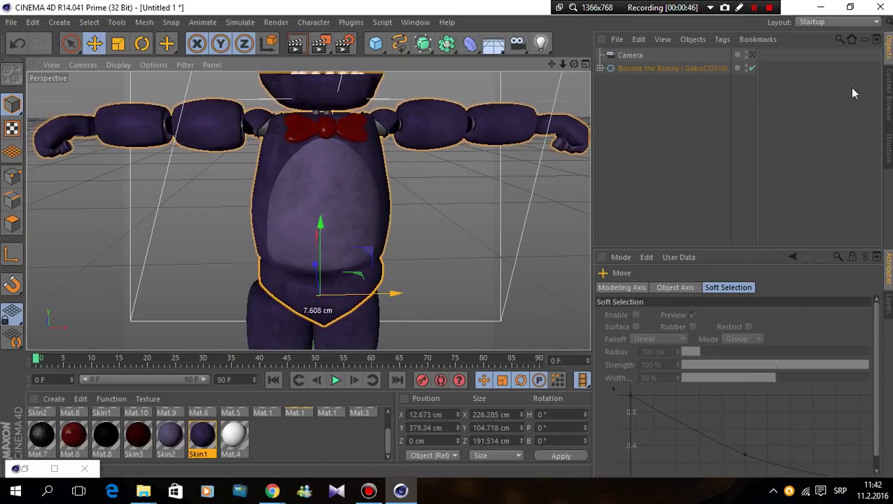
left_click(752, 55)
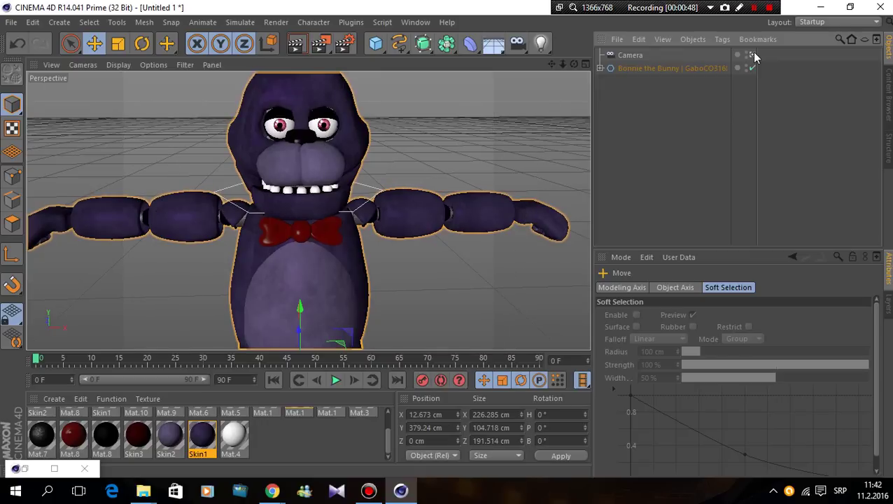
left_click(752, 55)
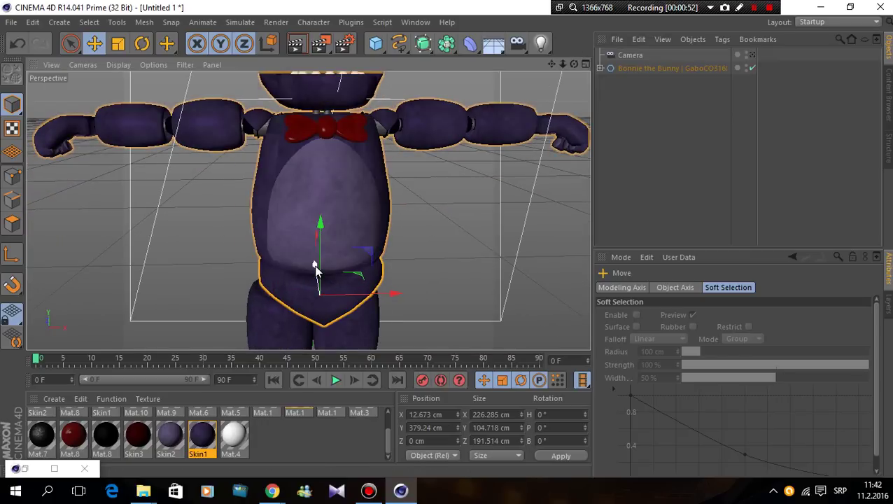
Push the waist along Z to -87.105 cm, checking through the camera.
left_click_drag(317, 266, 320, 292)
left_click(752, 55)
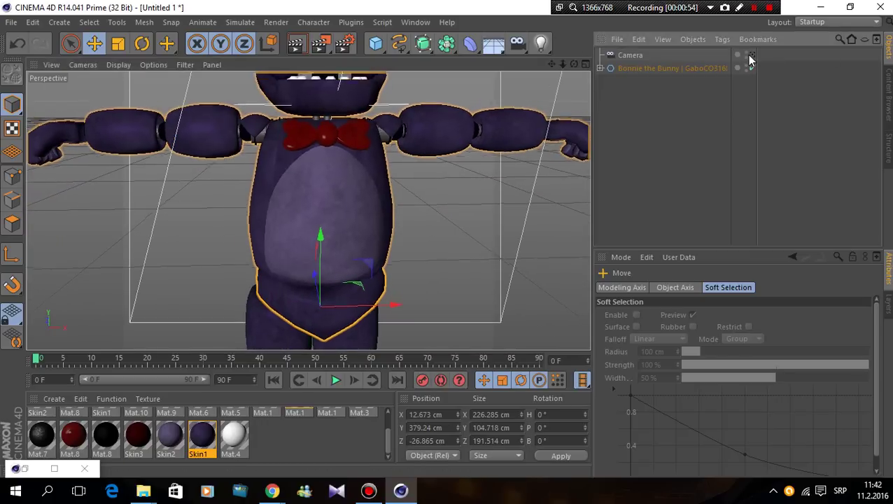
left_click(753, 55)
scroll(329, 294, "up", 3)
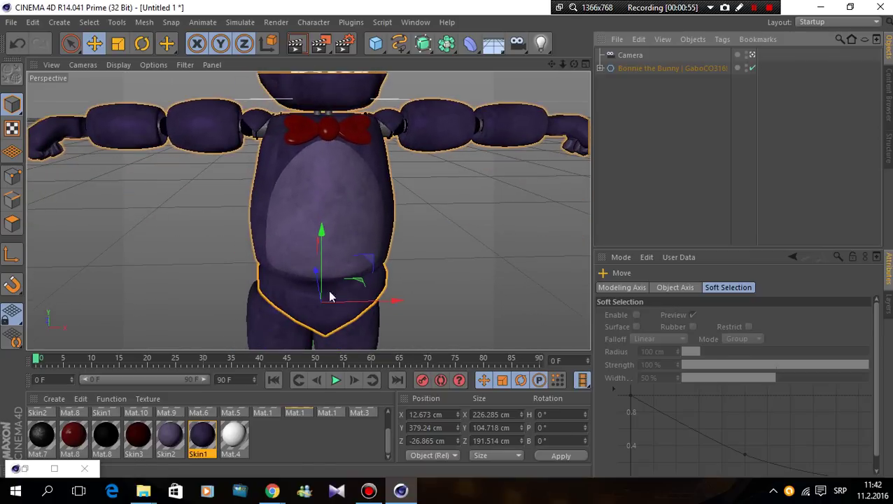
left_click_drag(319, 272, 320, 288)
left_click(752, 56)
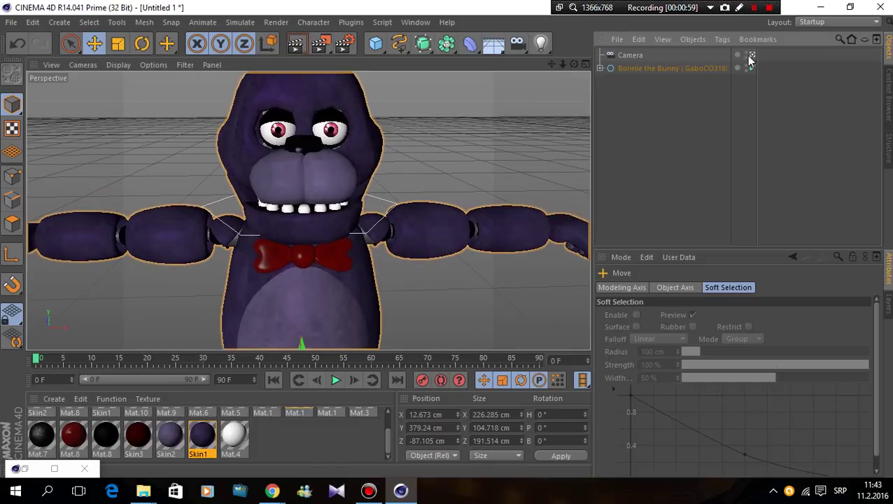
Select the Right Leg and the other leg with Live Selection, delete them, and view through the camera.
left_click(752, 56)
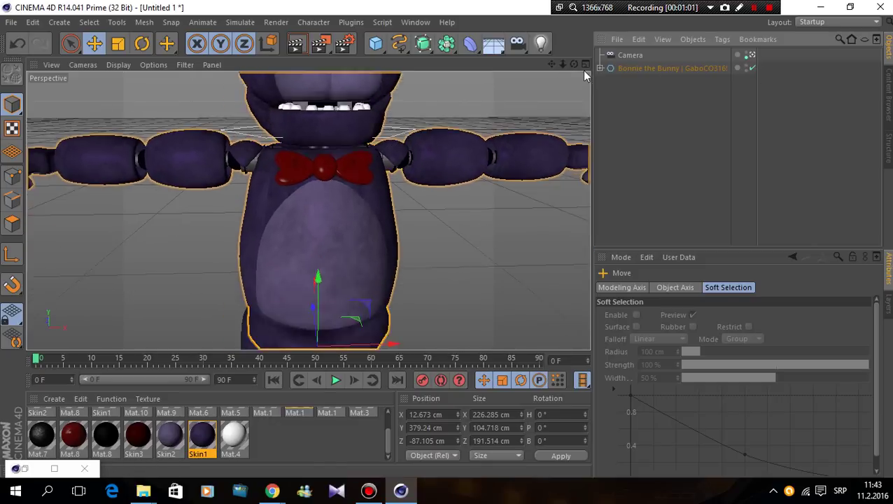
middle_click_drag(309, 209, 364, 325, "alt")
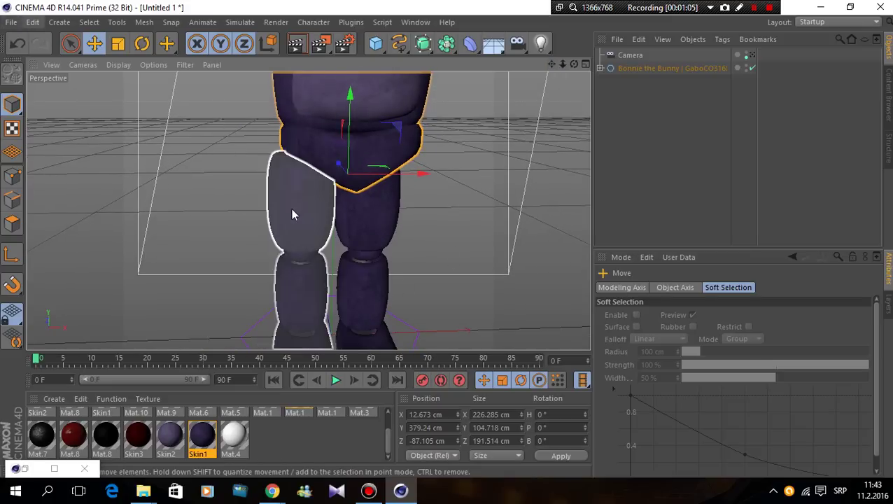
left_click(294, 241)
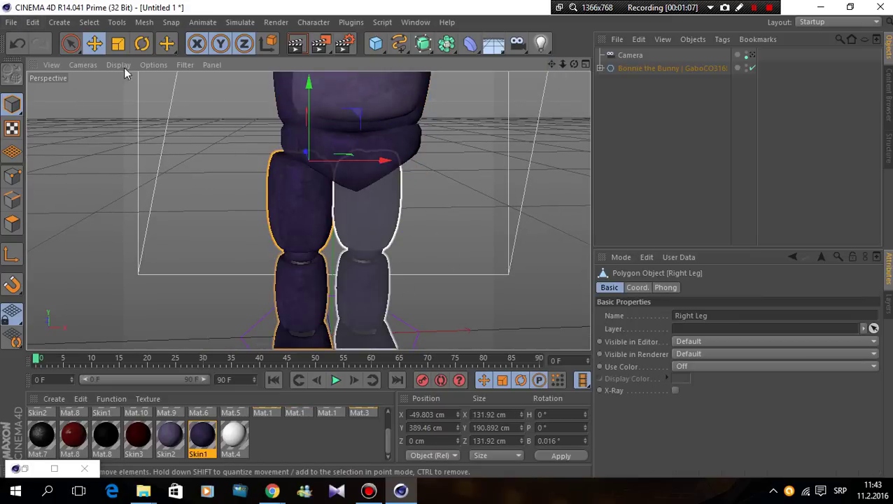
left_click(70, 43)
left_click_drag(287, 222, 342, 246)
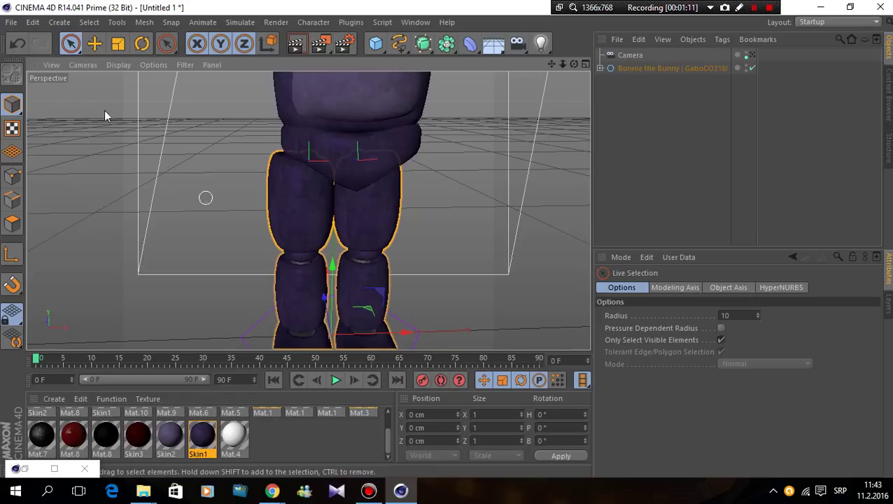
left_click(32, 22)
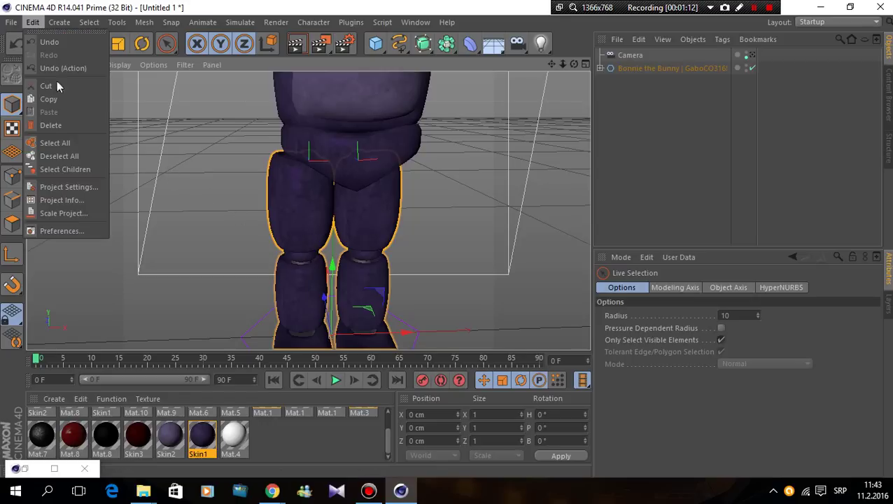
left_click(50, 125)
left_click(751, 55)
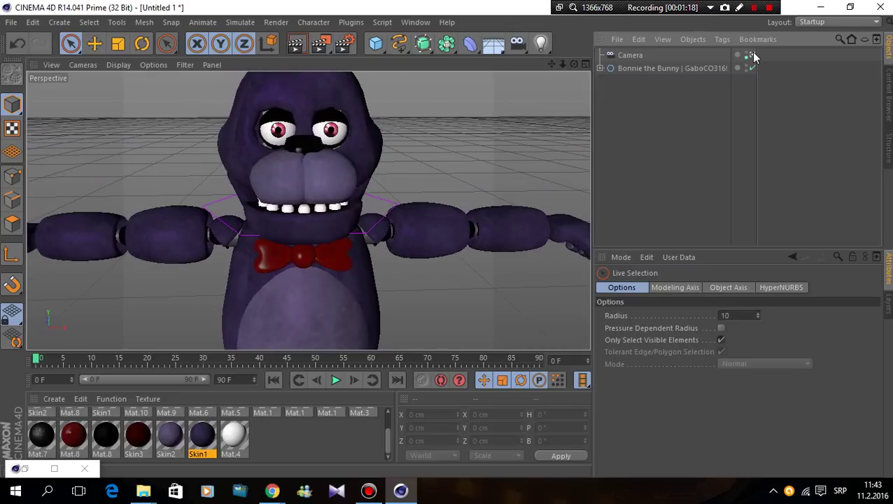
With the Rotate tool, lower Bonnie's right arm at the shoulder.
left_click(752, 55)
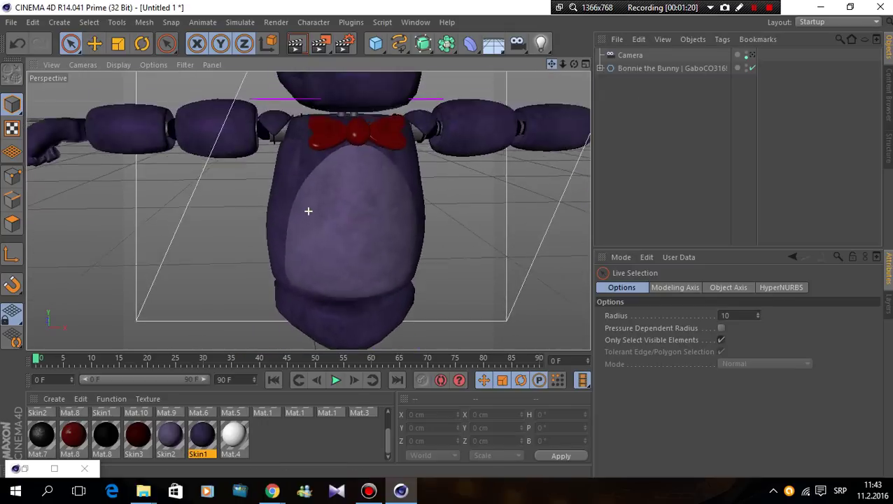
left_click_drag(551, 59, 551, 90)
left_click(414, 138)
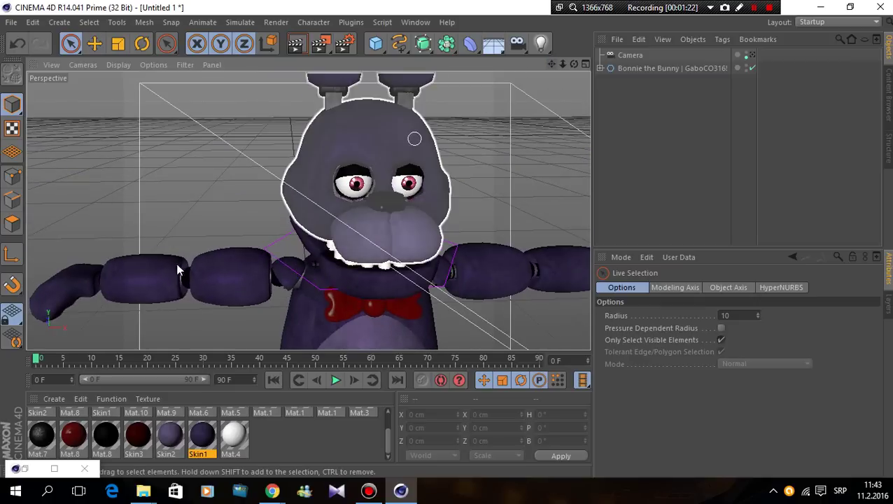
key("e")
key("r")
left_click(220, 275)
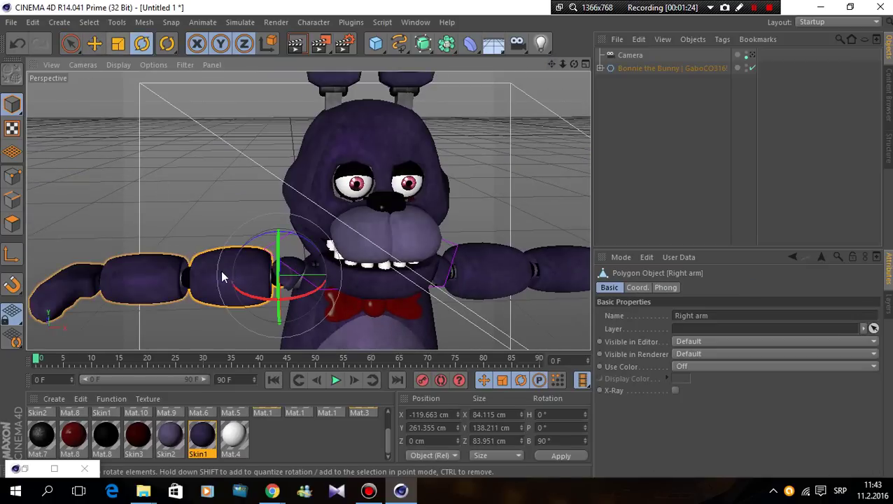
mouse_move(278, 266)
left_mouse_down()
mouse_move(272, 147)
mouse_move(261, 124)
left_mouse_up()
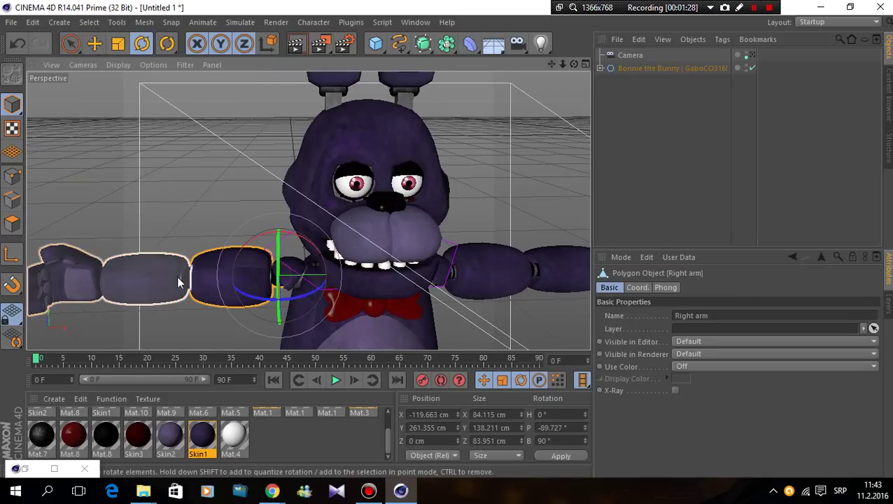
left_click_drag(267, 238, 263, 218)
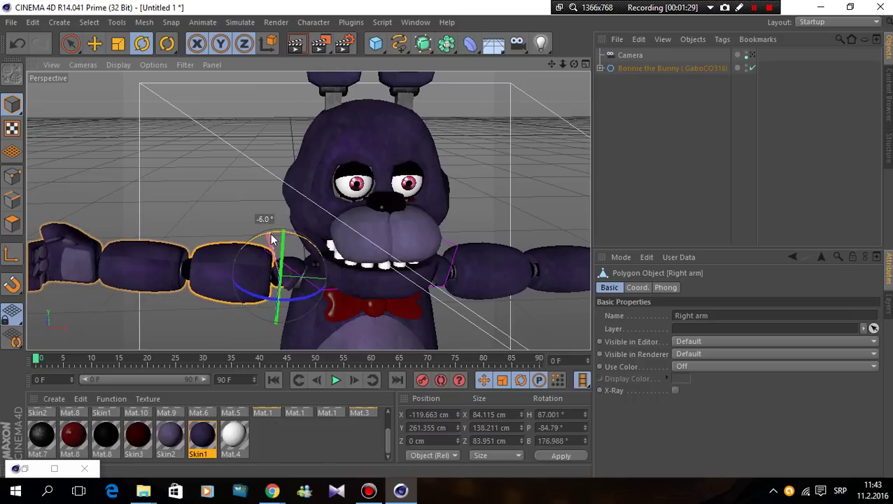
Bend the right forearm upward at the elbow to P -78.236°, undoing a wrong rotation.
left_click(166, 254)
left_click_drag(214, 231, 195, 218)
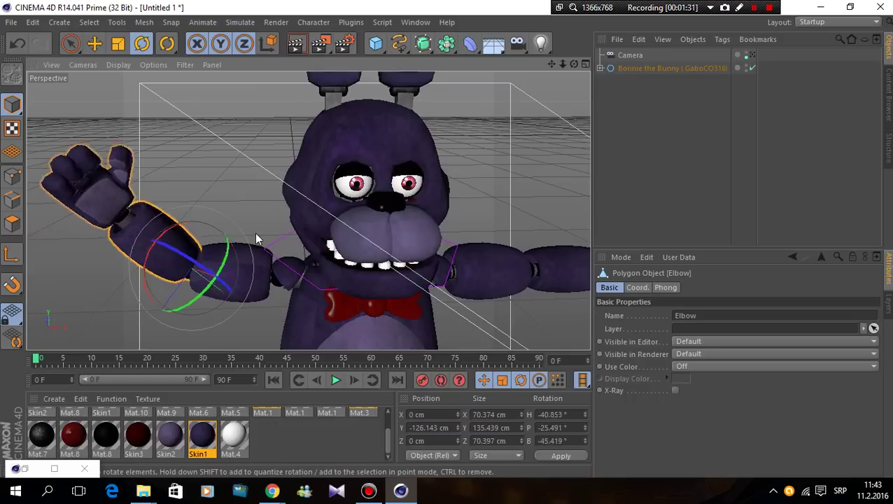
left_click(32, 21)
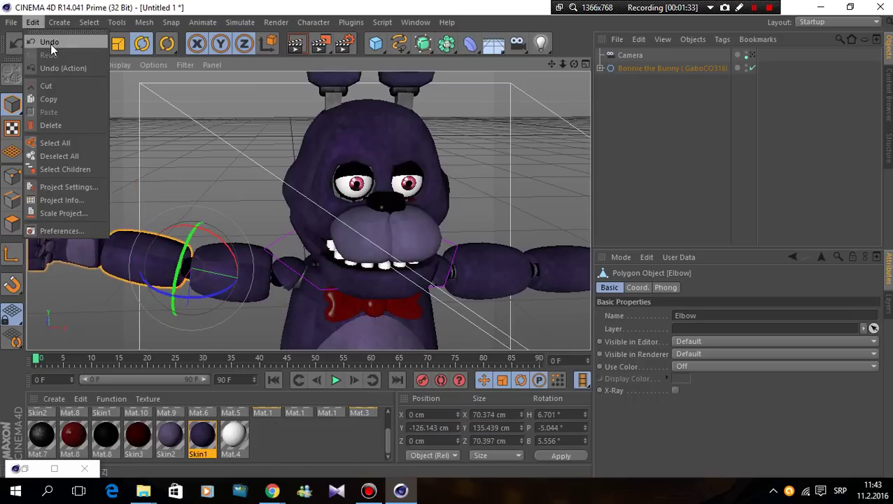
left_click(50, 44)
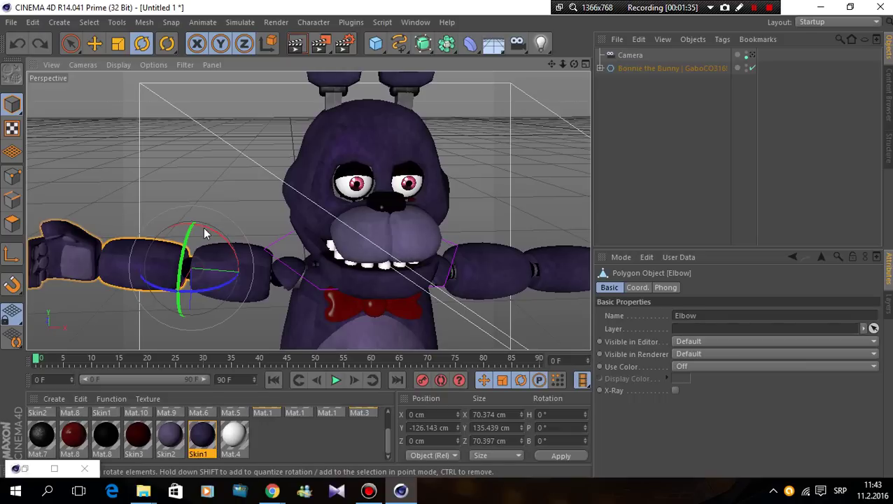
left_click_drag(206, 228, 265, 274)
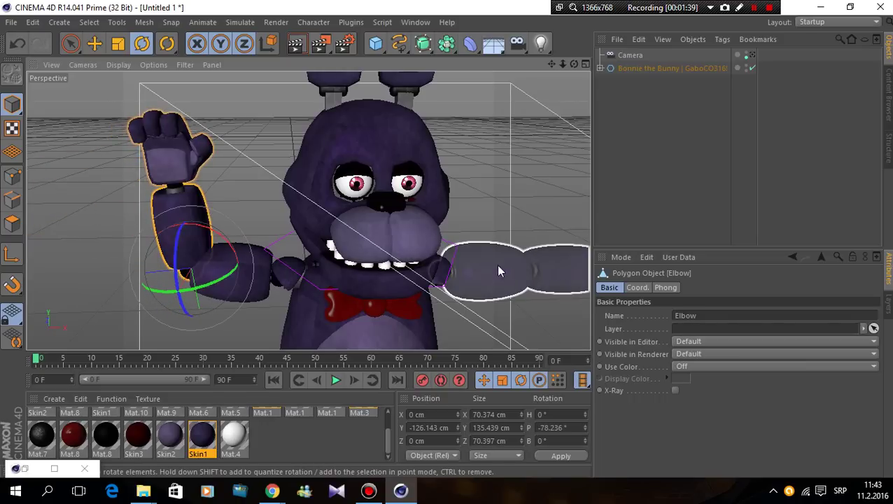
Rotate the left elbow to H -125.497°, P -242.018°, B 128.925°, raising the left forearm.
left_click(476, 285)
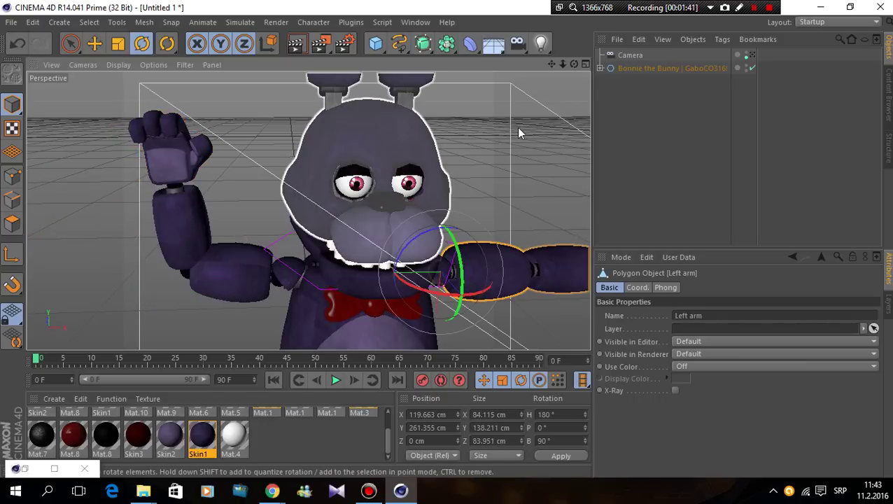
mouse_move(554, 63)
left_mouse_down()
mouse_move(343, 255)
mouse_move(344, 110)
left_mouse_up()
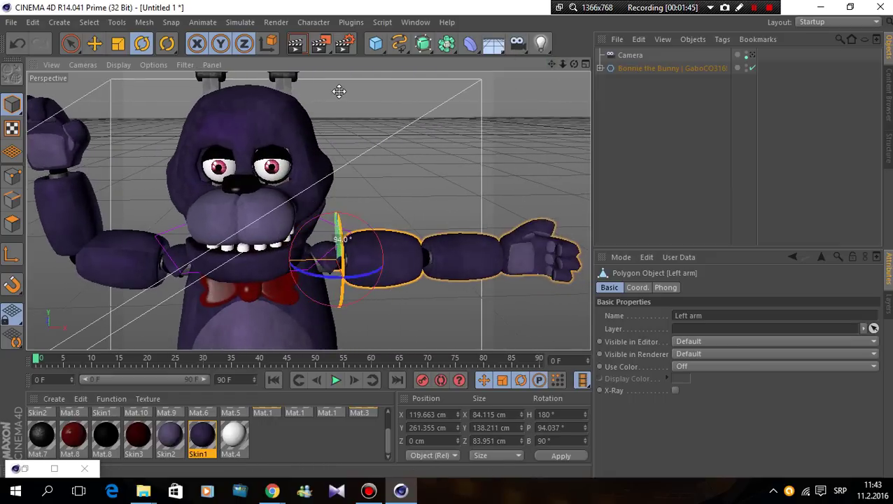
left_click(470, 253)
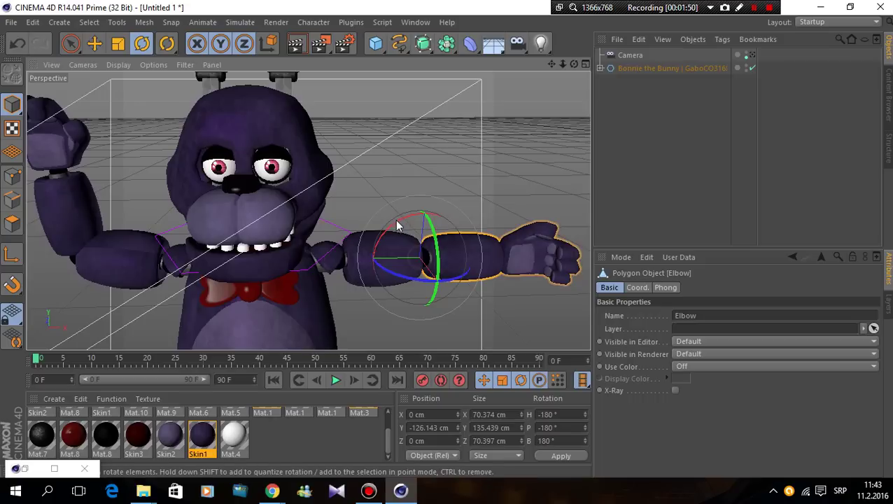
left_click_drag(390, 221, 322, 278)
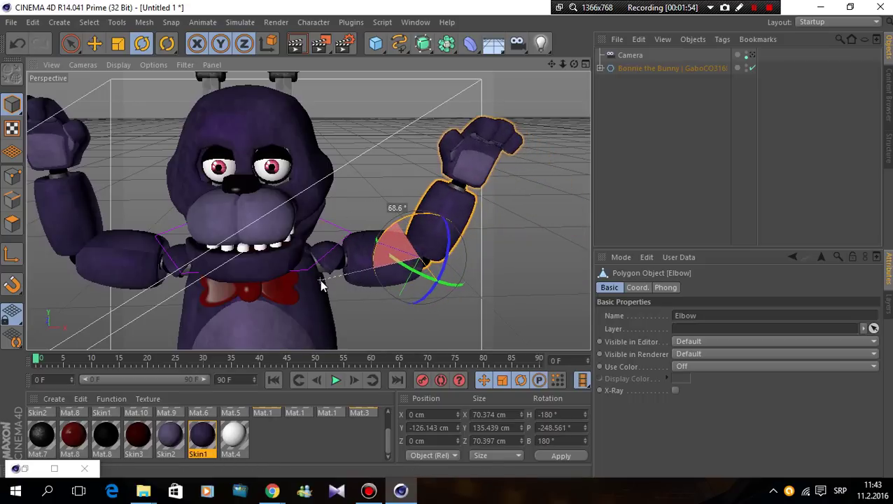
left_click_drag(322, 278, 462, 216)
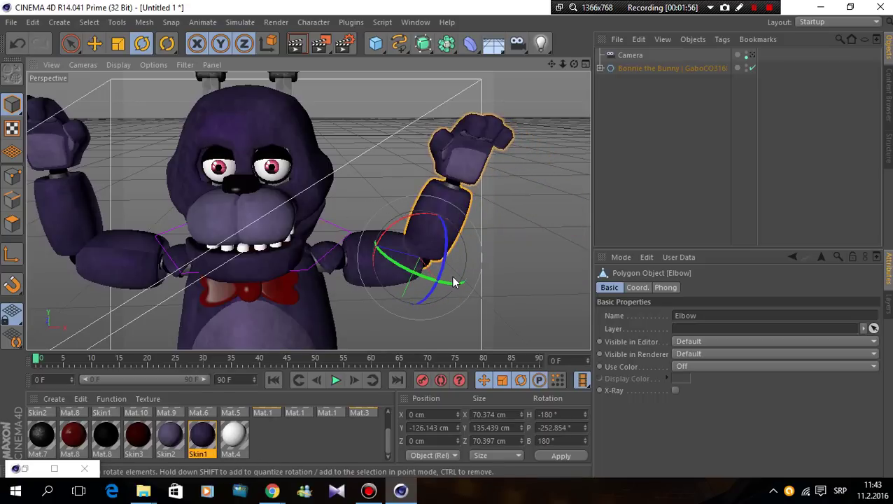
left_click_drag(453, 282, 434, 283)
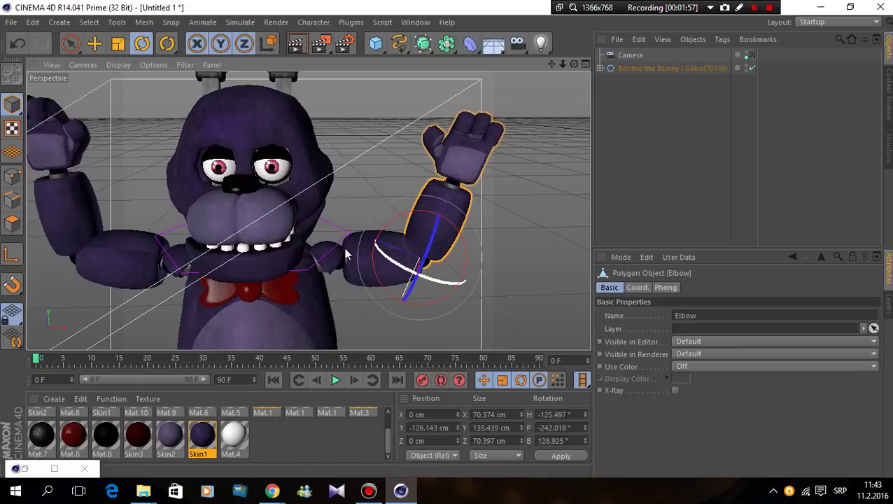
Select both top eyelids and rotate them upward to open the eyes wider.
left_click(275, 160)
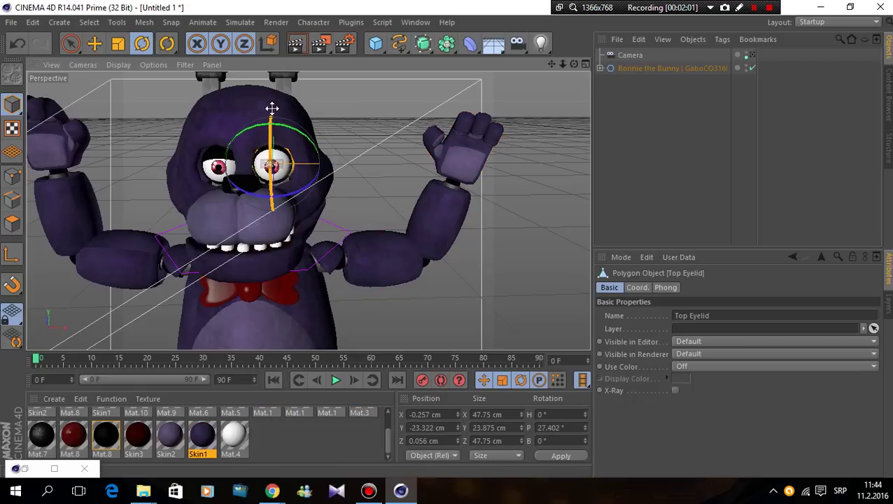
left_click(216, 168)
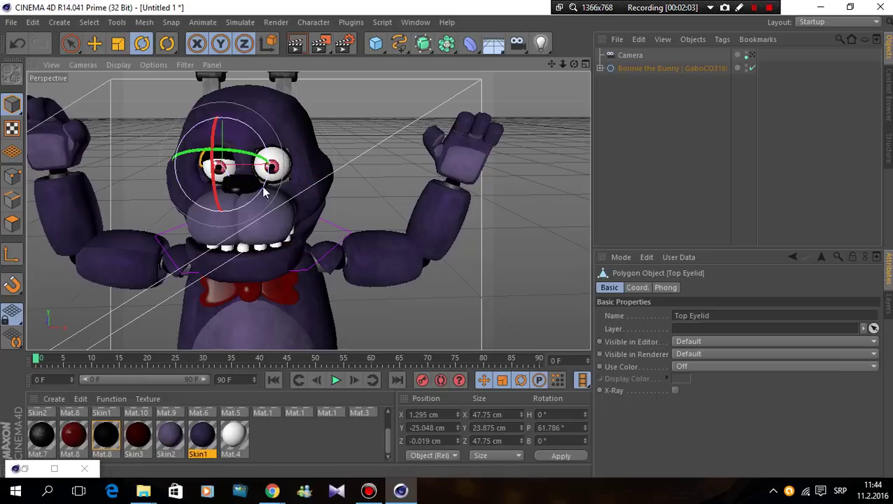
left_click_drag(214, 183, 213, 130)
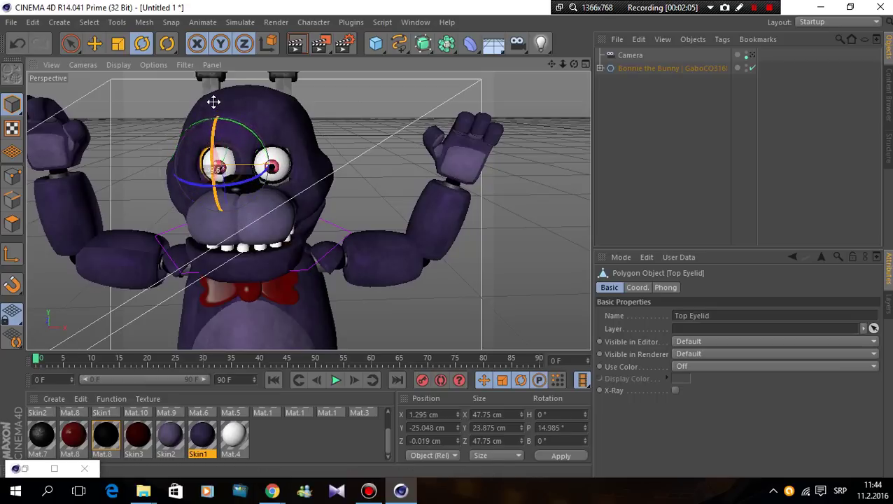
left_click(282, 254)
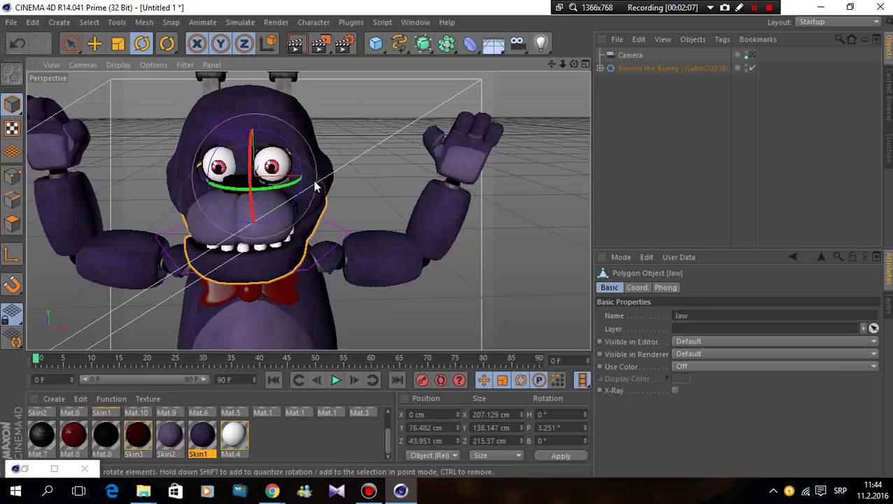
left_click(356, 100)
Bend the left ear tip forward to P 53.517°, reverting a tilt on the right ear.
mouse_move(551, 72)
left_mouse_down("alt")
mouse_move(253, 87)
mouse_move(234, 218)
left_mouse_up("alt")
left_click(254, 87)
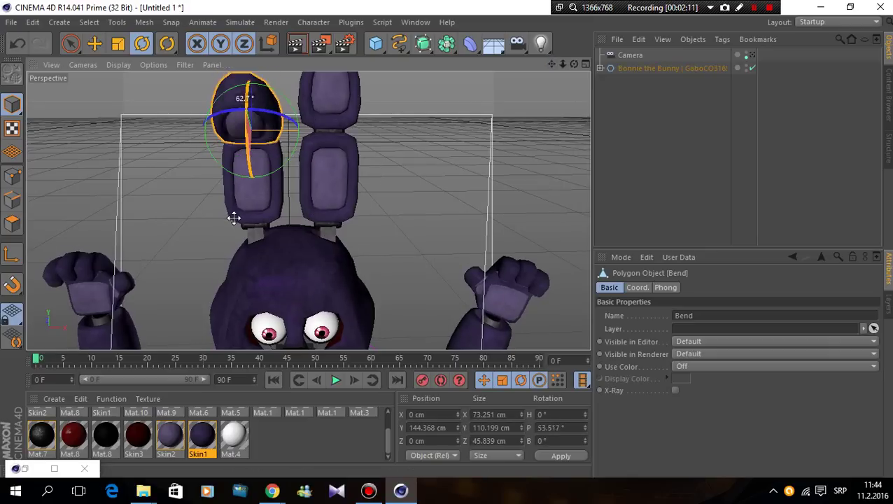
left_click(333, 137)
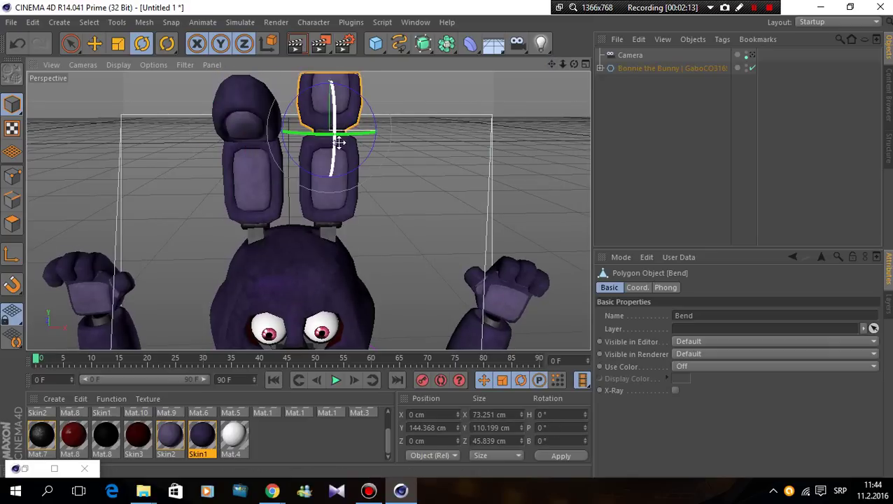
mouse_move(338, 139)
left_mouse_down()
mouse_move(340, 175)
mouse_move(505, 134)
left_mouse_up()
left_click(548, 70)
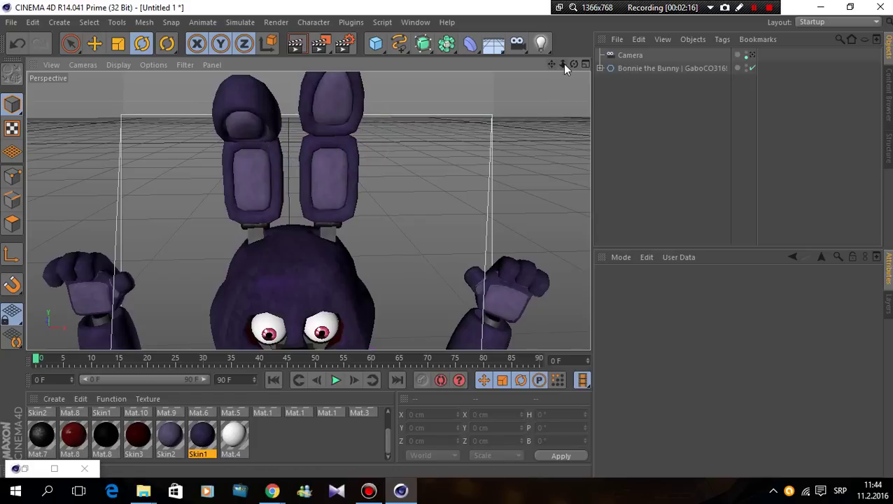
Preview the scene camera view, then orbit down to the lower body.
left_click(748, 54)
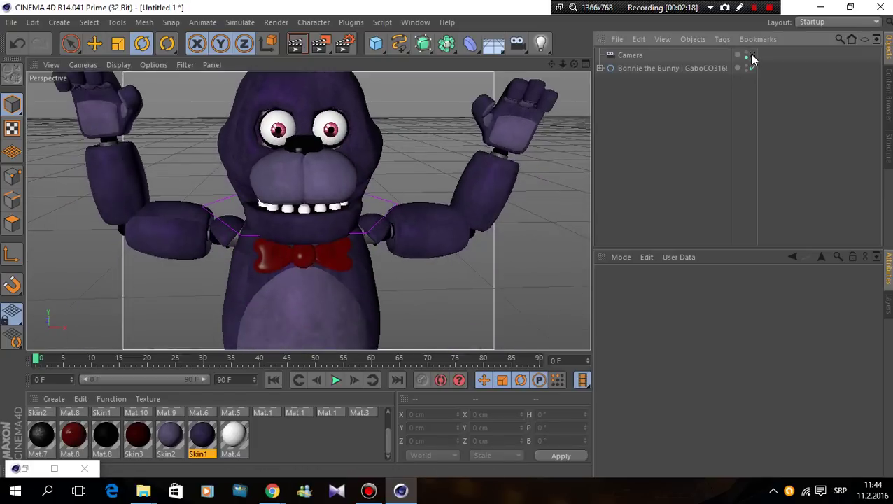
left_click(751, 55)
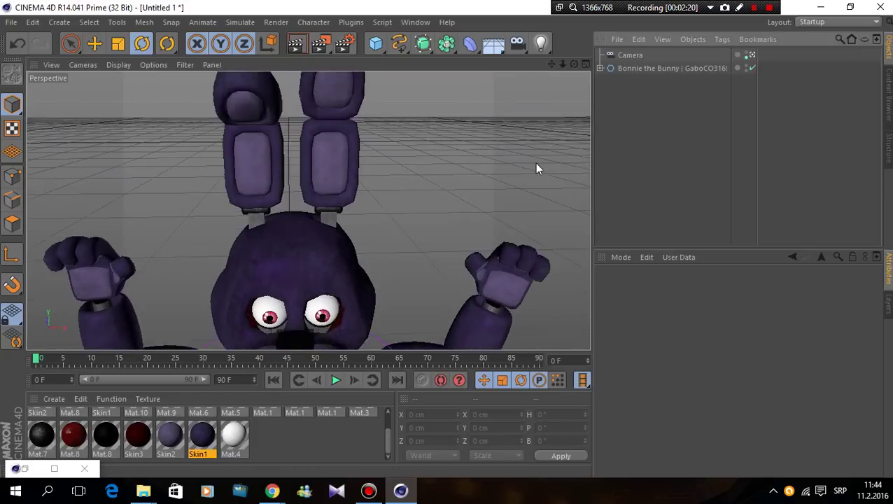
left_click_drag(572, 68, 345, 289)
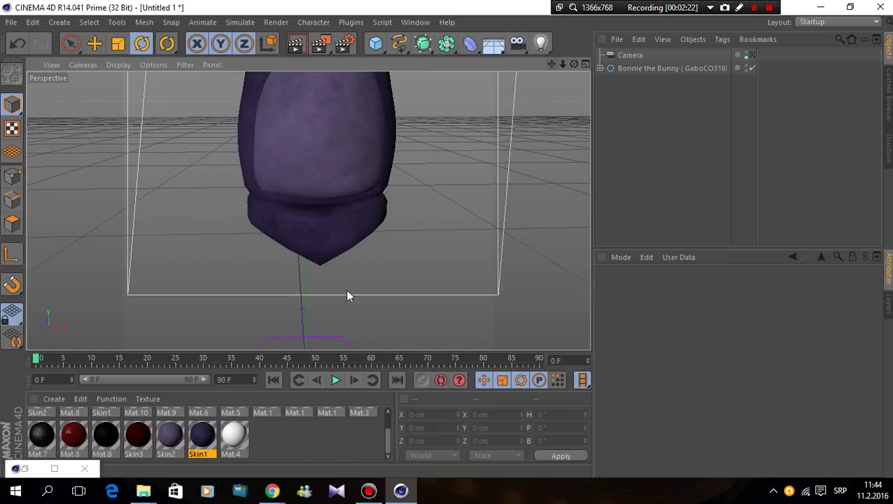
Select the waist, nudge it, and tip the whole body forward at the waist.
key("e")
left_click(316, 227)
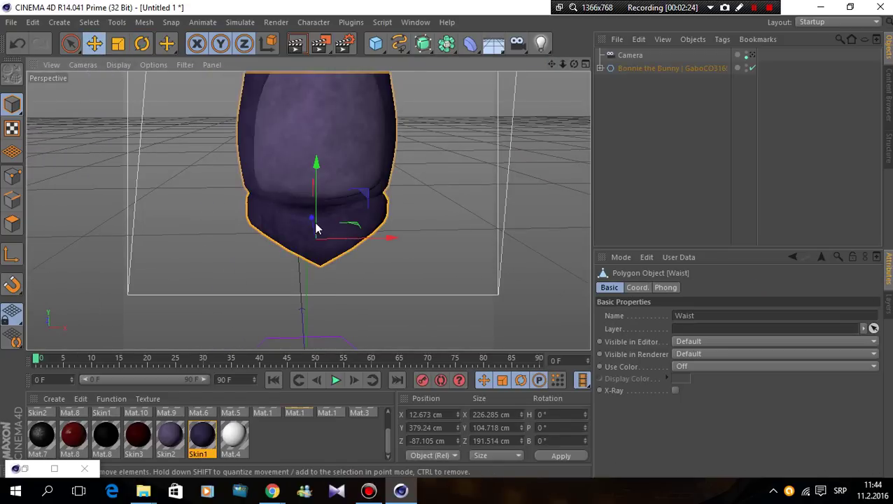
left_click_drag(313, 226, 309, 218)
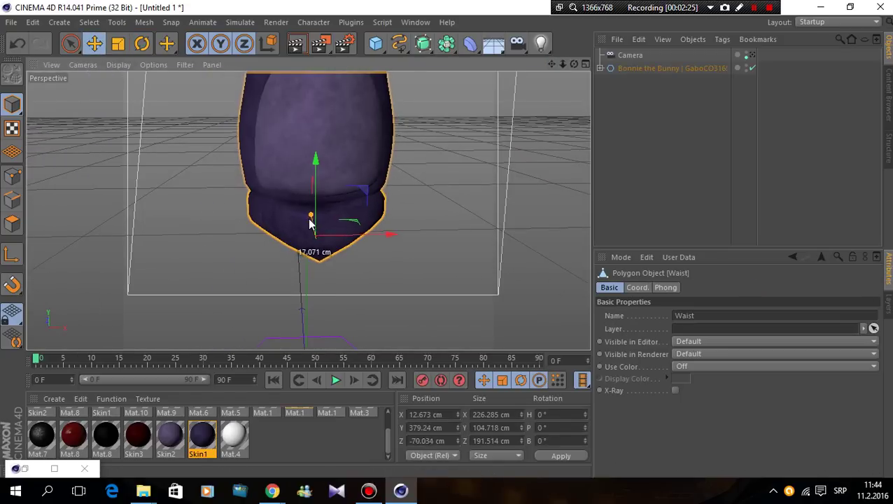
left_click(751, 55)
left_click(751, 55)
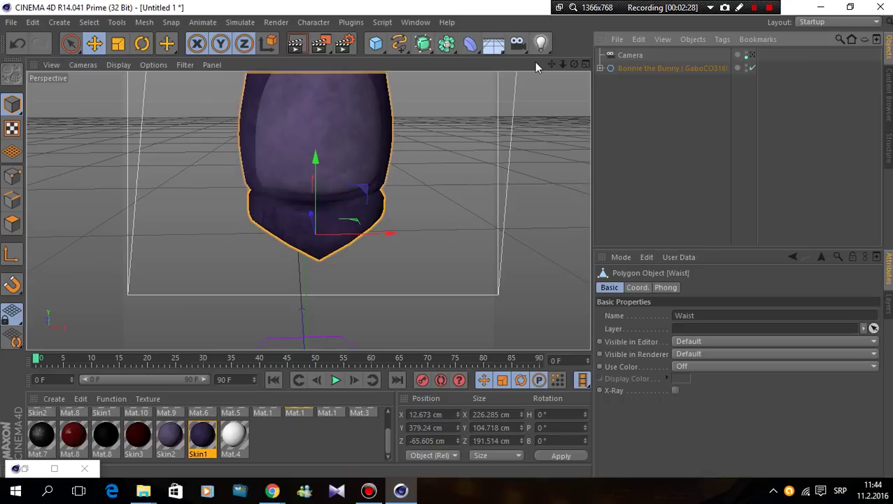
left_click_drag(572, 65, 553, 70)
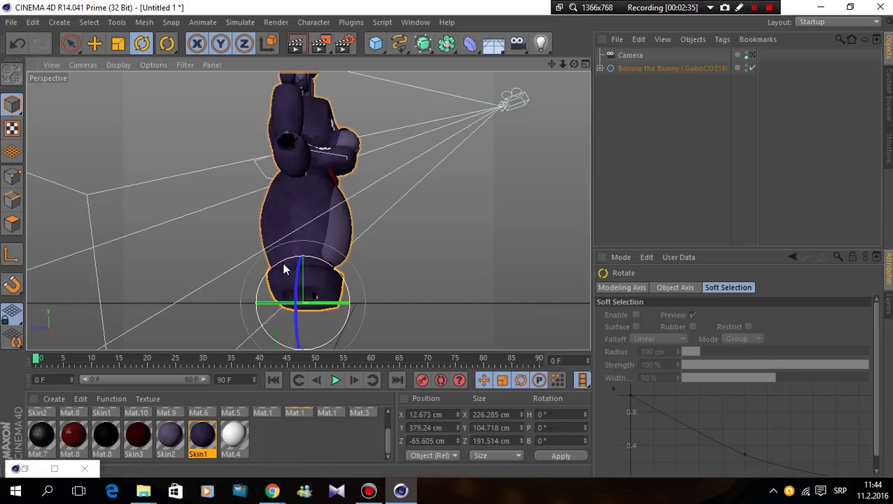
left_click_drag(283, 264, 343, 256)
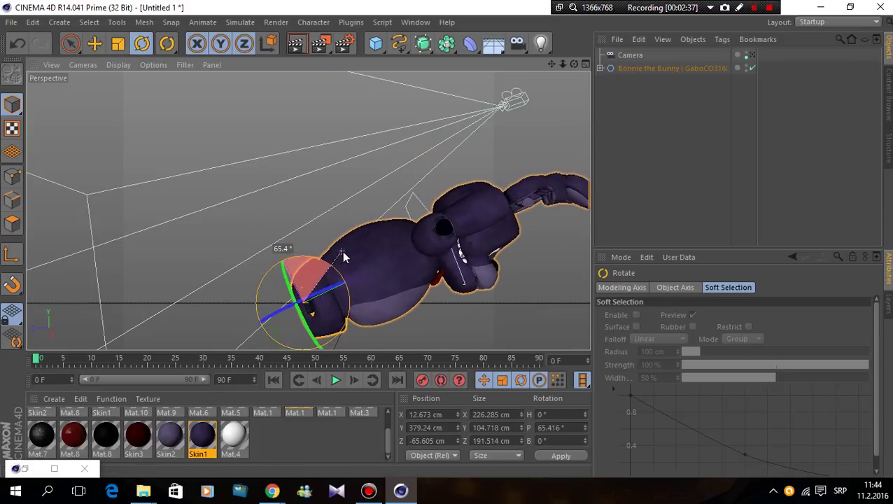
left_click_drag(343, 251, 360, 322, "alt")
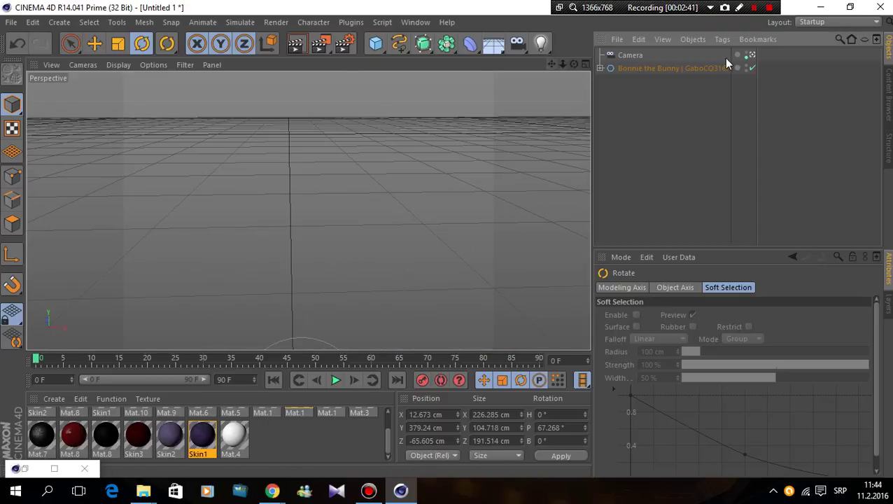
left_click(752, 55)
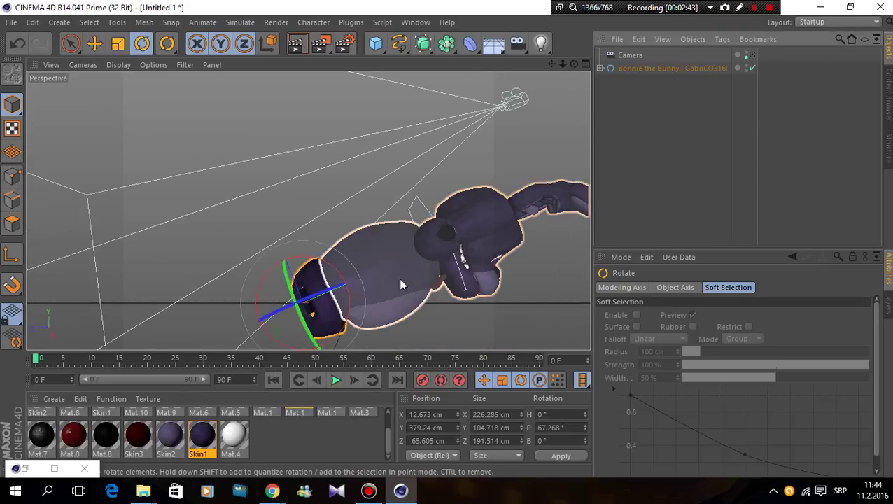
Enable automatic keyframing and tip the whole bunny forward onto its front, about P 78°.
left_click(438, 382)
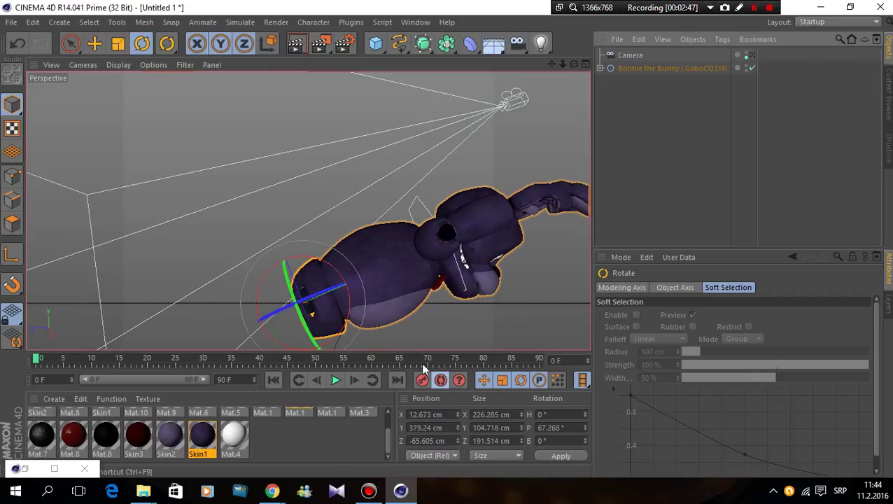
left_click_drag(300, 263, 193, 264)
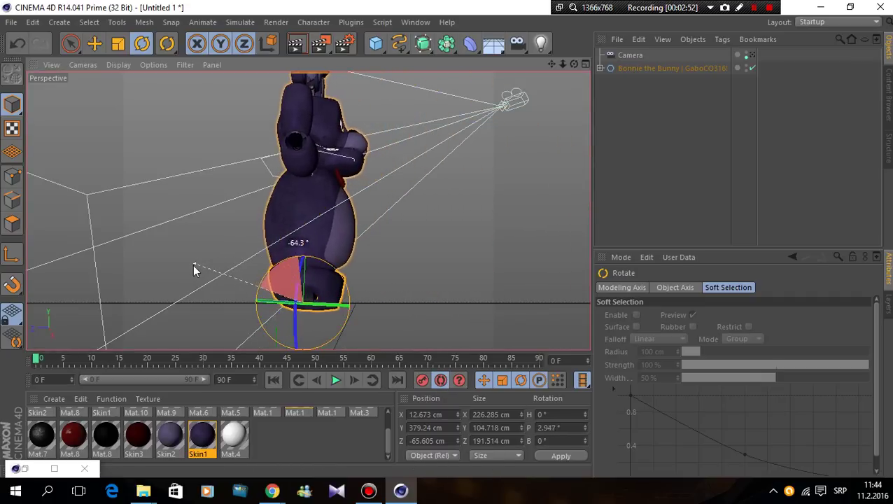
left_click(751, 54)
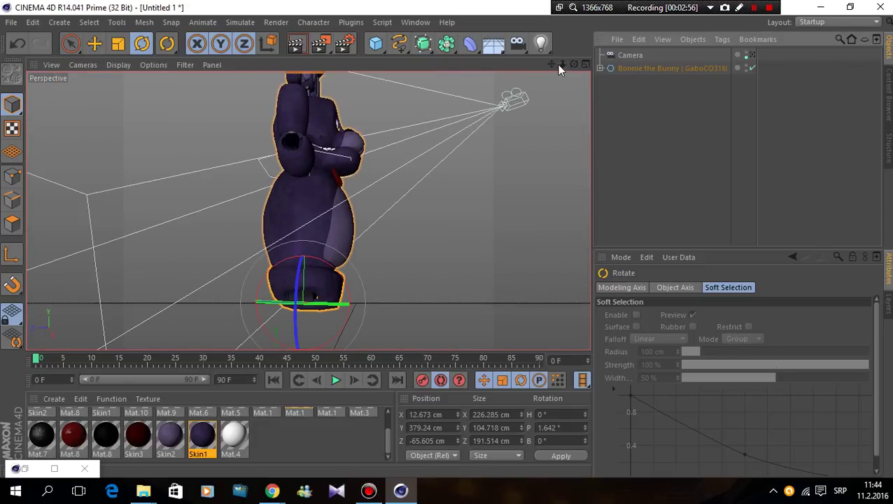
left_click_drag(574, 64, 344, 182)
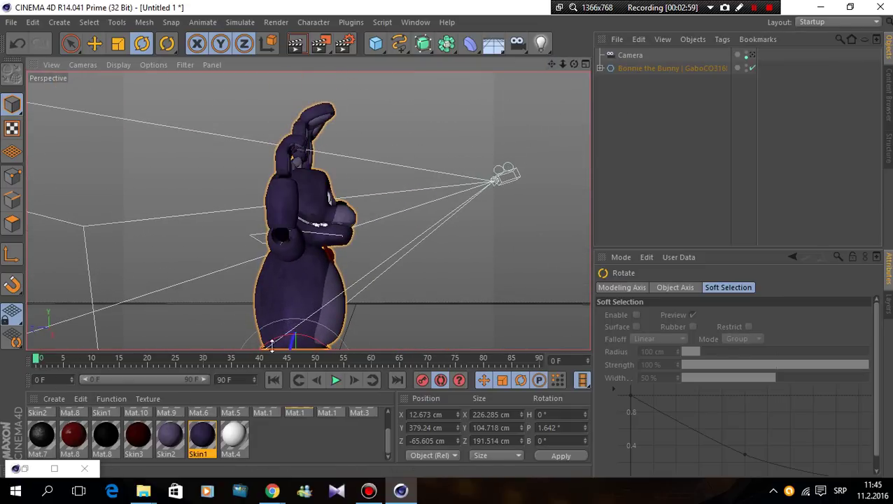
left_click_drag(271, 344, 283, 341)
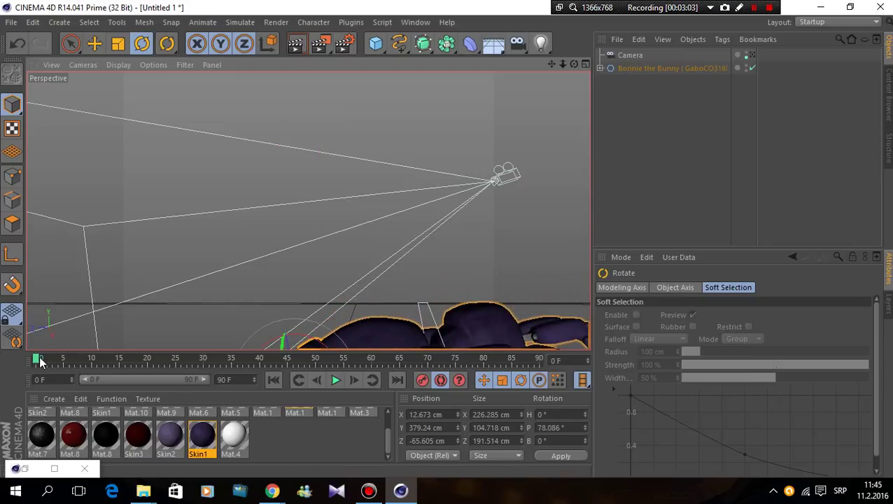
At frame 4, rotate the bunny back to standing upright.
left_click(40, 361)
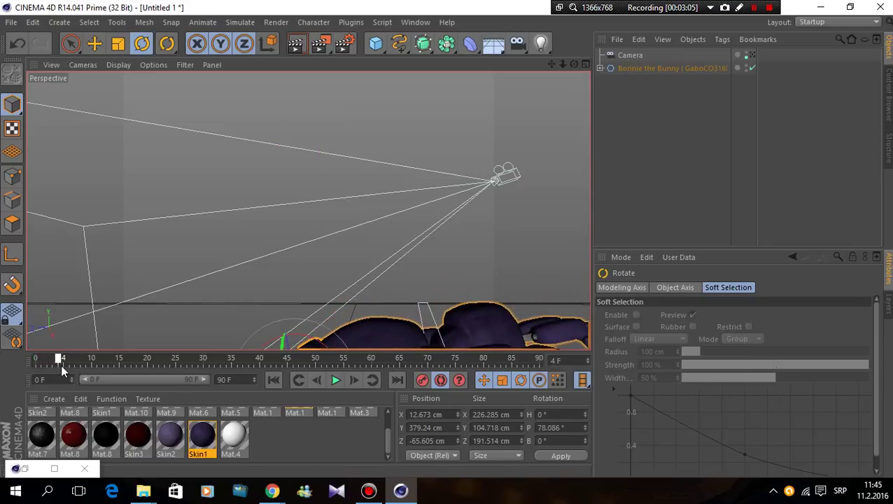
left_click_drag(61, 363, 57, 364)
mouse_move(313, 338)
left_mouse_down()
mouse_move(230, 316)
mouse_move(163, 316)
left_mouse_up()
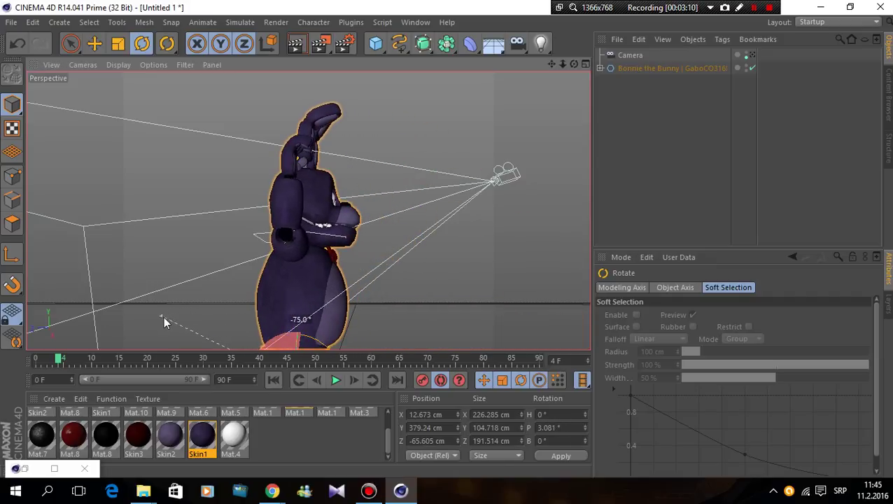
At frame 8, raise both forearms at the elbows, twisting the left elbow to B 99.146°.
left_click(72, 363)
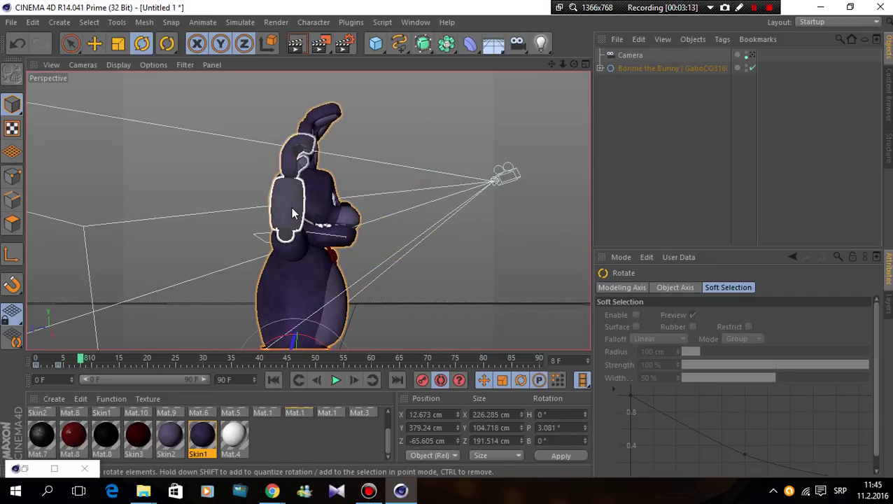
left_click(310, 222)
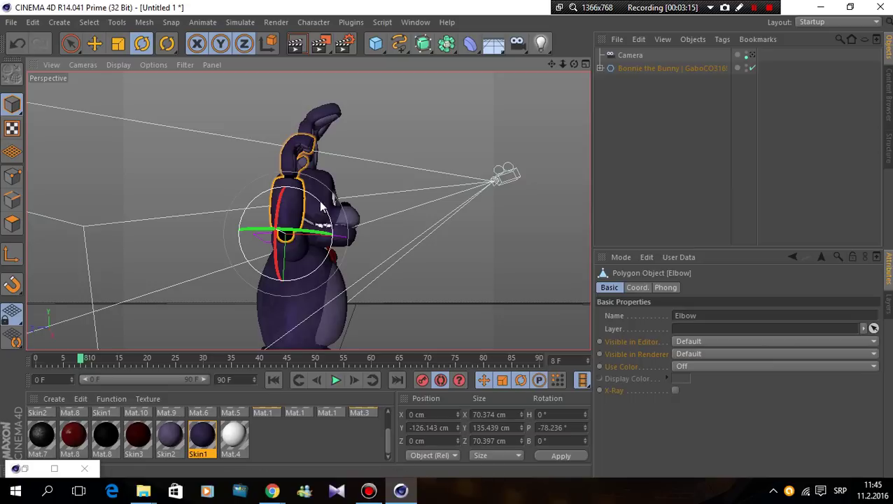
left_click_drag(319, 200, 536, 134)
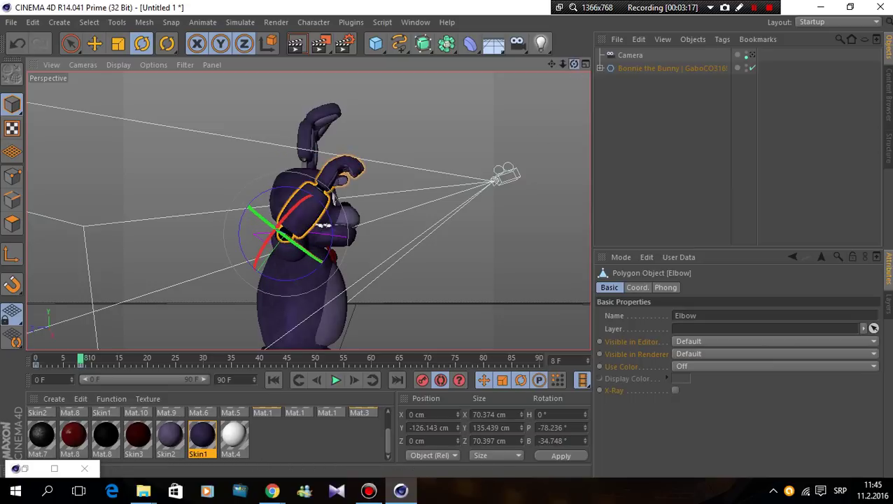
left_click_drag(574, 64, 556, 198)
left_click(526, 221)
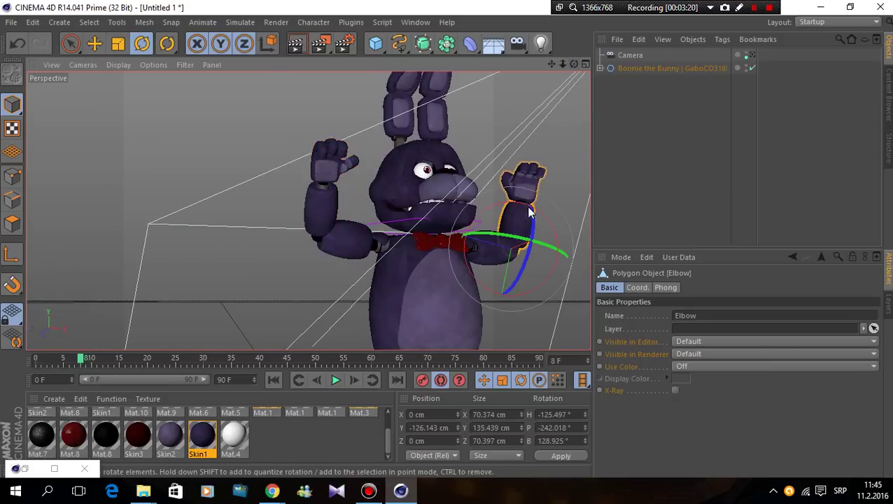
left_click_drag(530, 218, 533, 241)
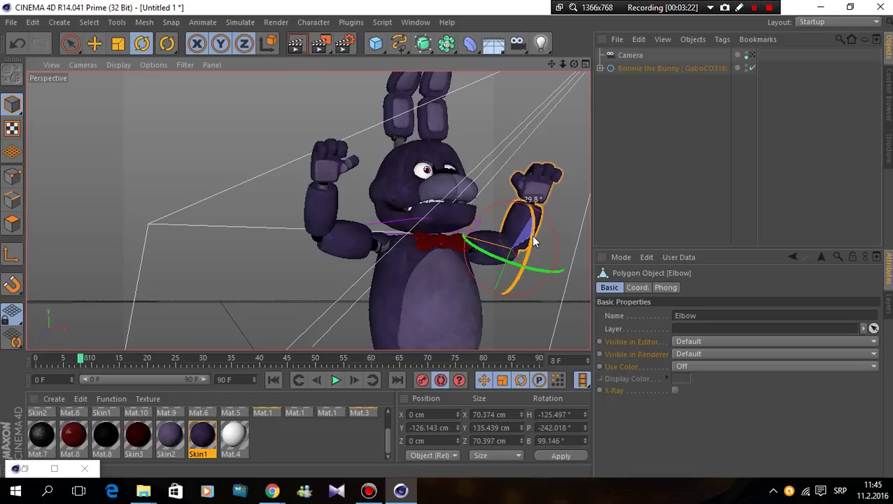
left_click(751, 55)
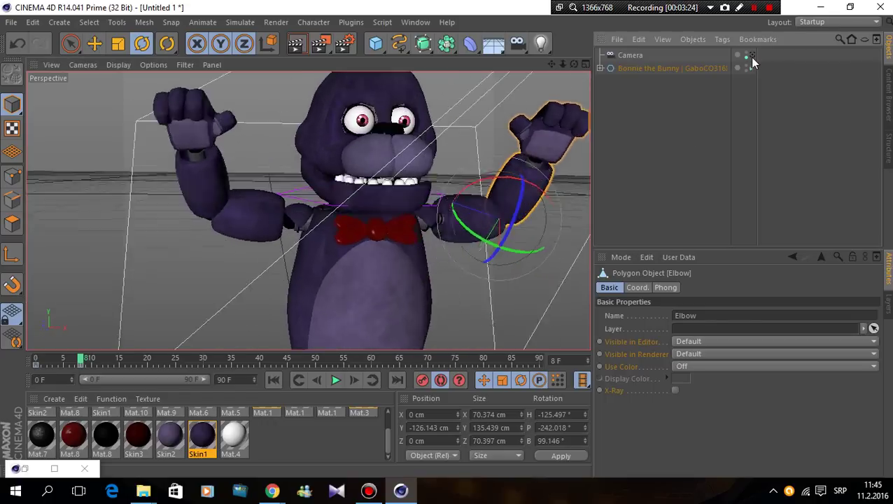
left_click(750, 56)
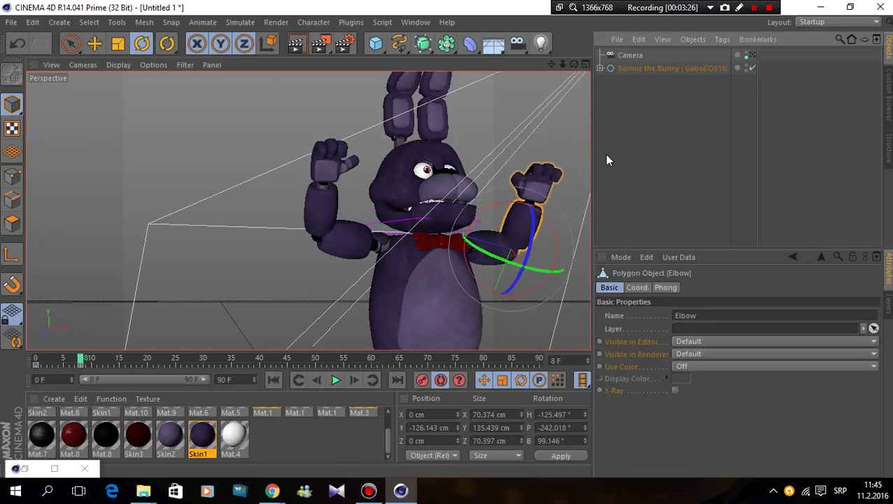
left_click_drag(549, 64, 455, 163)
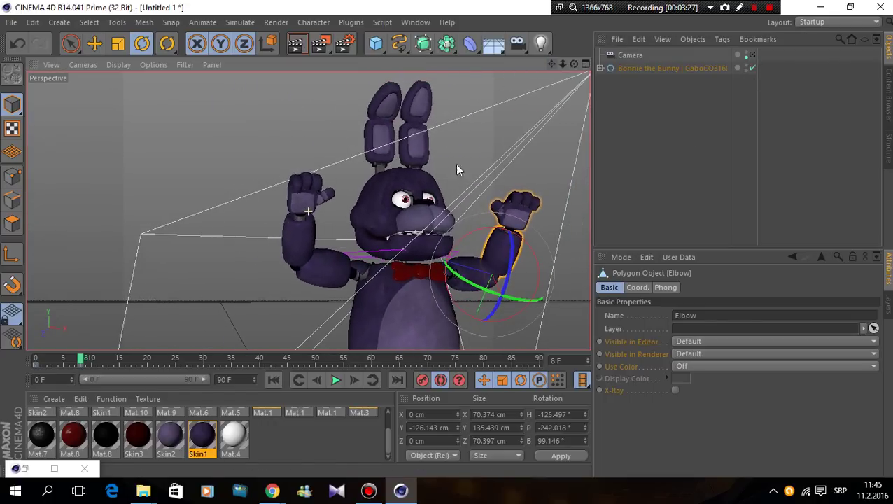
left_click(411, 249)
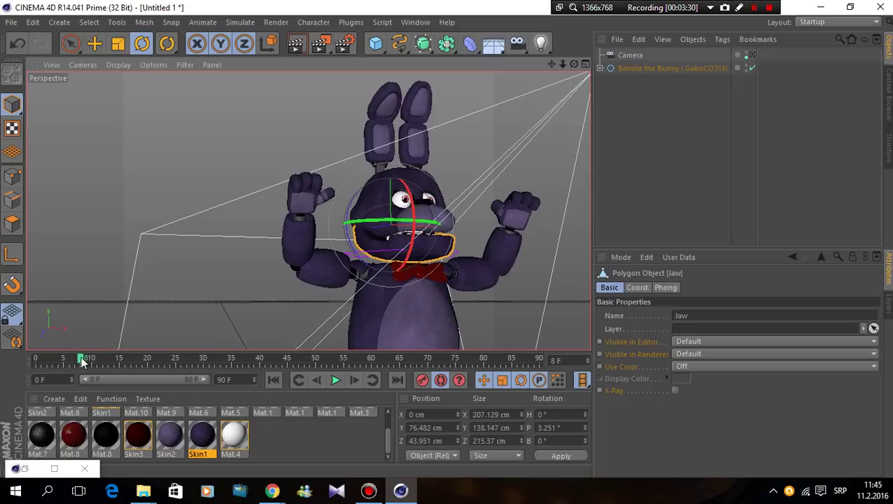
Open the jaw slightly at frame 12 and close it again by frame 16.
left_click_drag(83, 360, 104, 363)
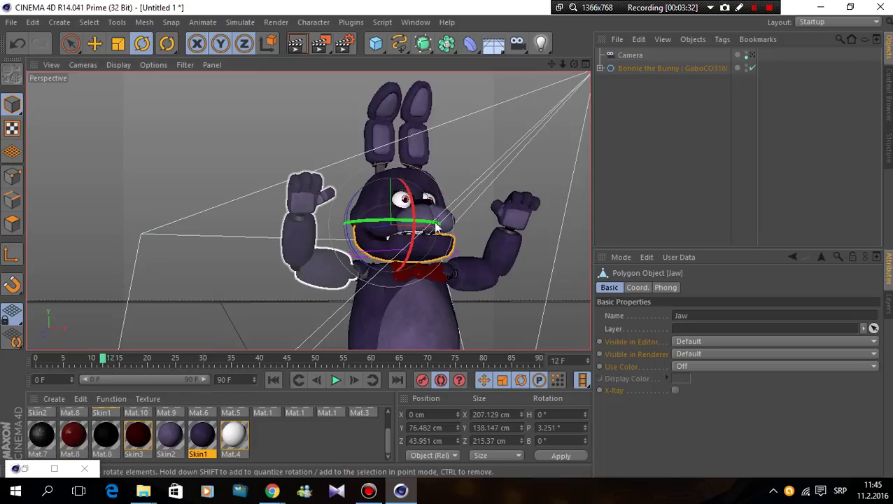
mouse_move(407, 237)
left_mouse_down()
mouse_move(413, 249)
mouse_move(418, 242)
left_mouse_up()
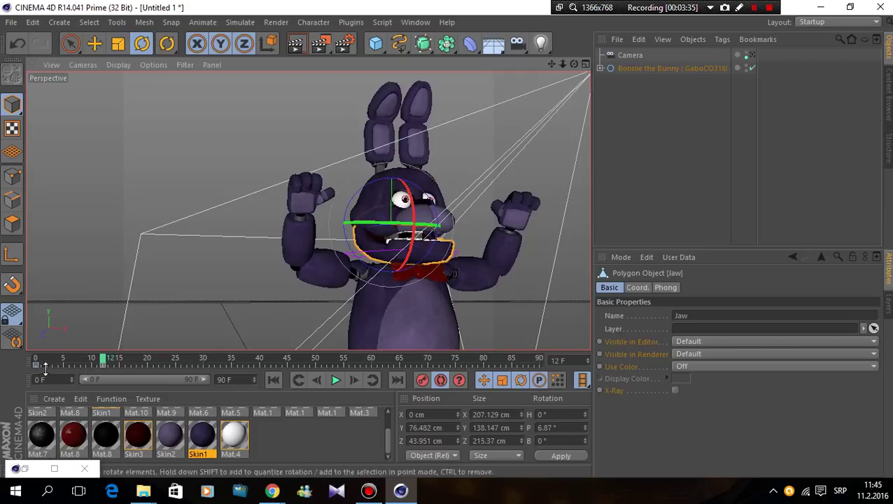
left_click_drag(105, 361, 125, 359)
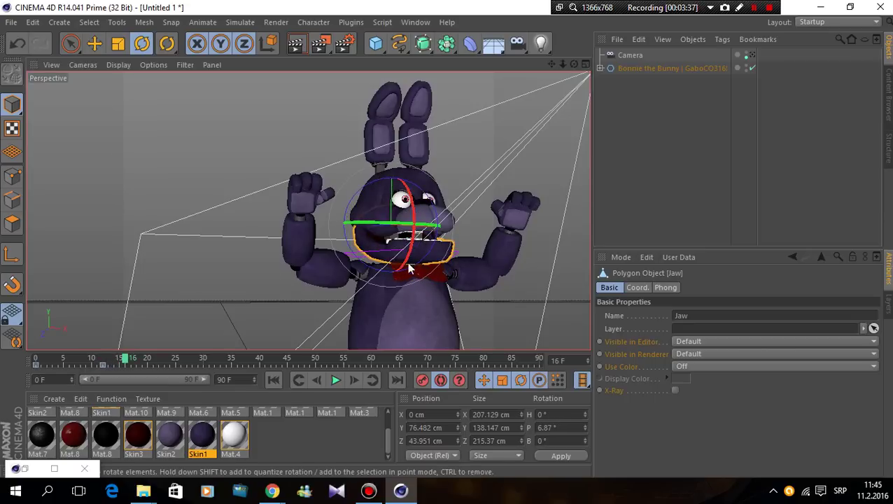
left_click_drag(417, 238, 415, 233)
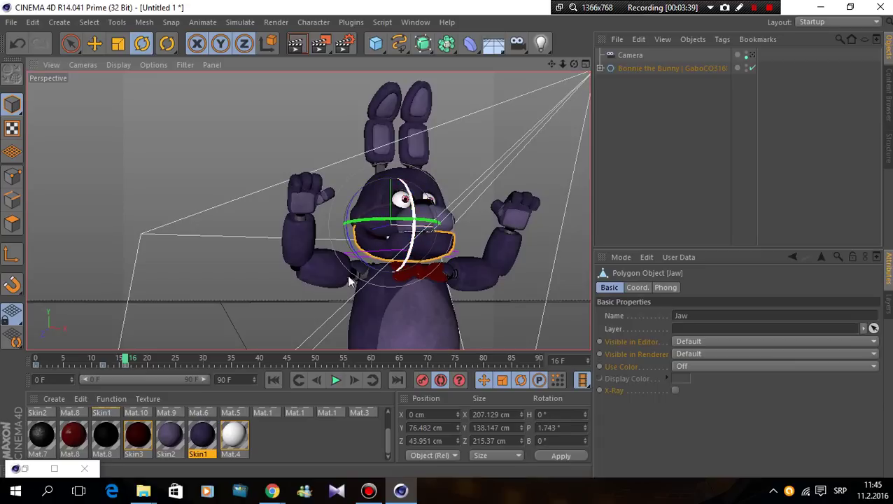
left_click_drag(126, 359, 138, 359)
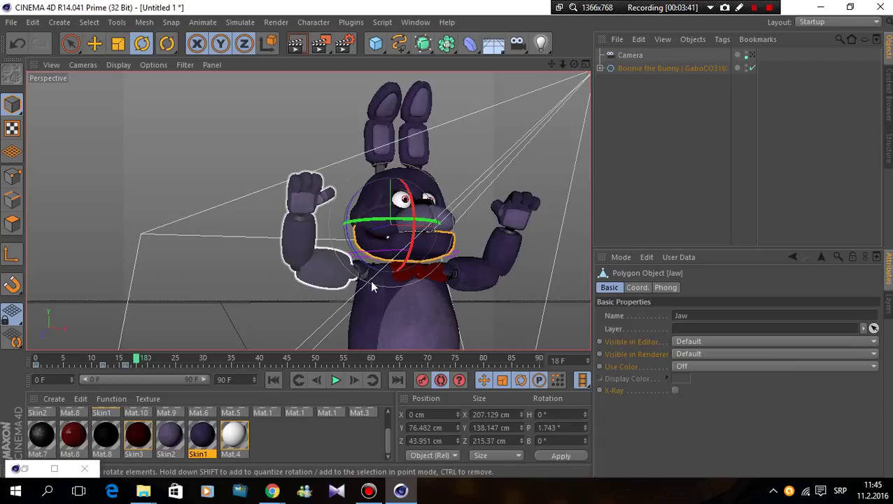
Switch to the 'Deeper Voice - [FNAF] Goodbye' YouTube video in Chrome and dismiss autoplay.
left_click(273, 490)
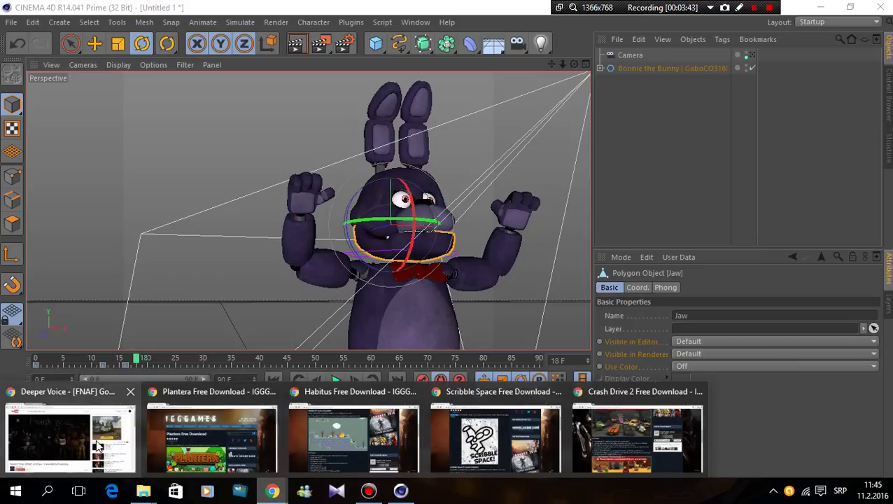
left_click(70, 437)
left_click(305, 285)
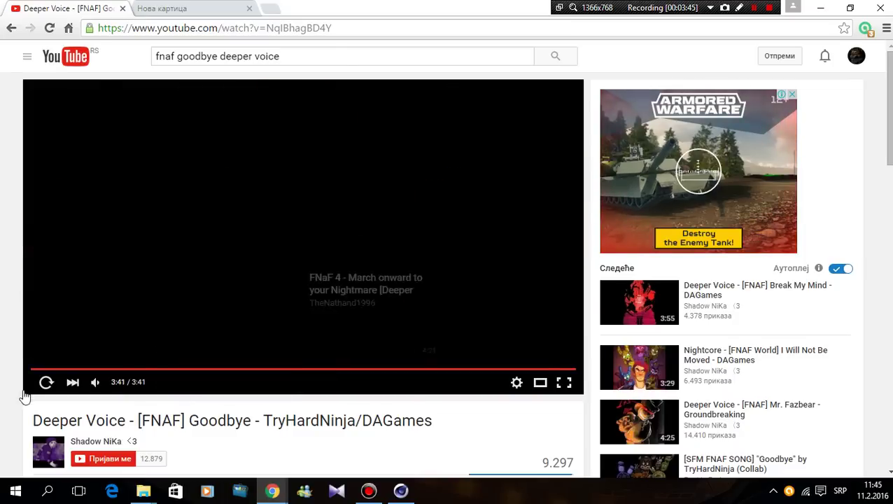
Back in Cinema 4D, reopen the jaw at frame 18, ease it to P 4.528° at frame 22, rewind to 0.
left_click(822, 8)
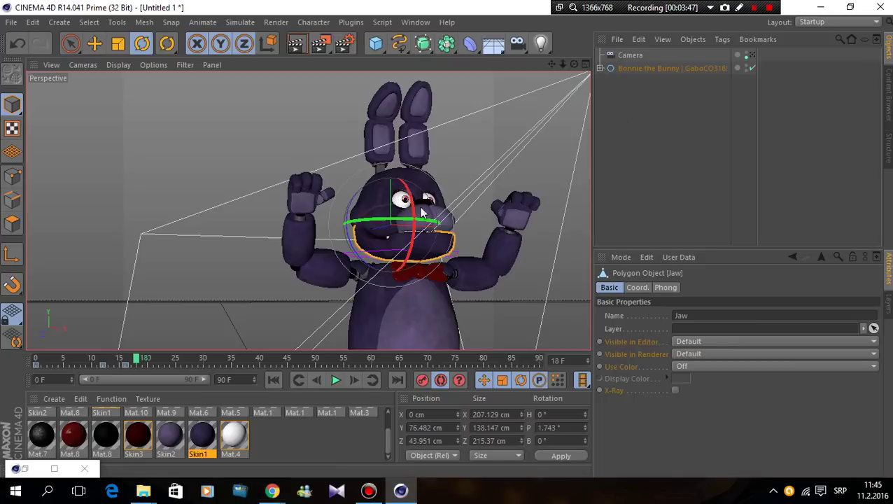
left_click_drag(417, 238, 414, 275)
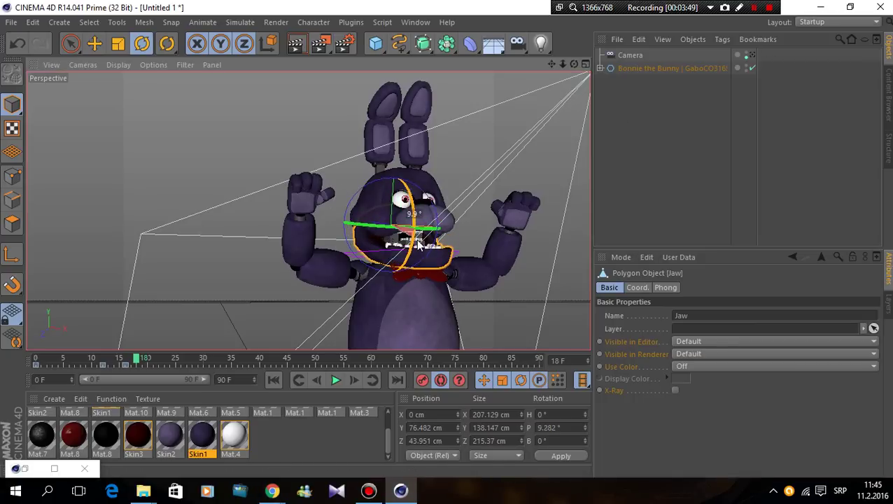
left_click_drag(142, 361, 158, 360)
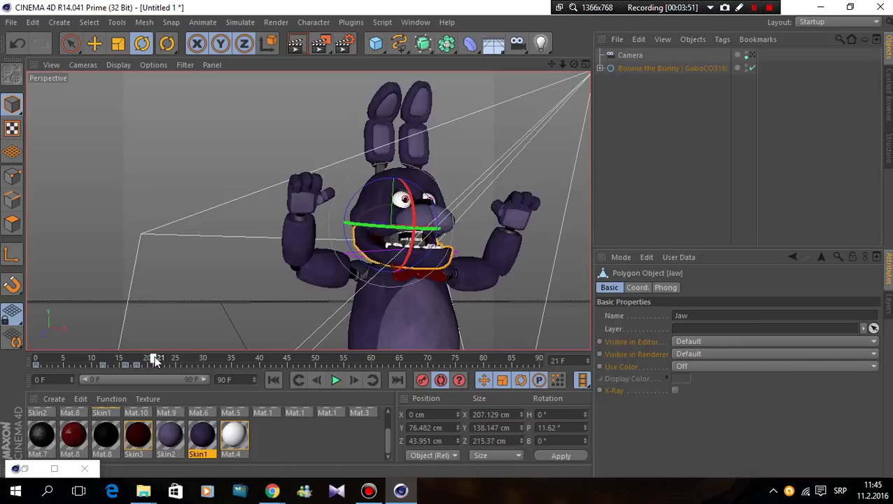
mouse_move(414, 205)
left_mouse_down()
mouse_move(420, 195)
mouse_move(418, 209)
left_mouse_up()
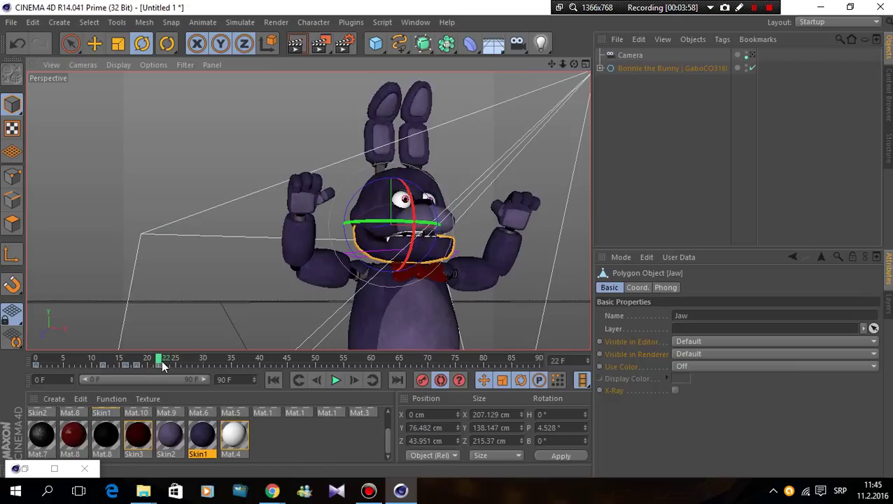
left_click_drag(160, 361, 37, 359)
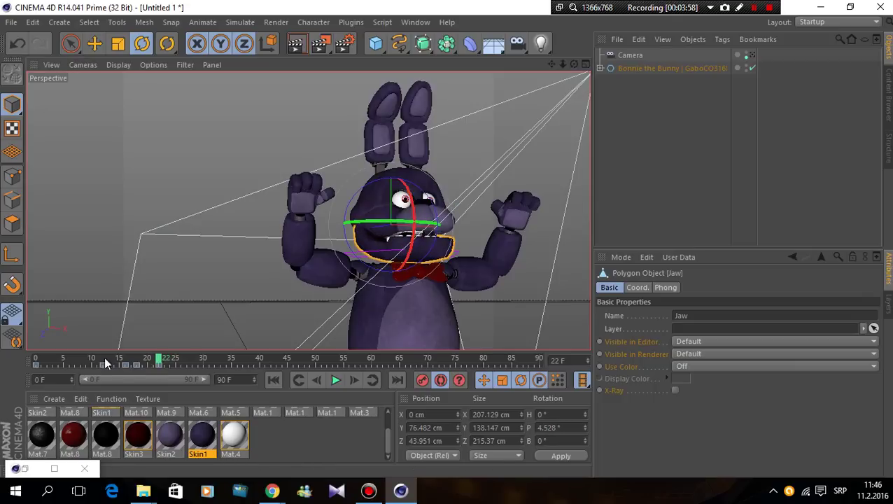
Return to the default perspective view, preview the animation and adjust the jaw at frame 25.
left_click(750, 55)
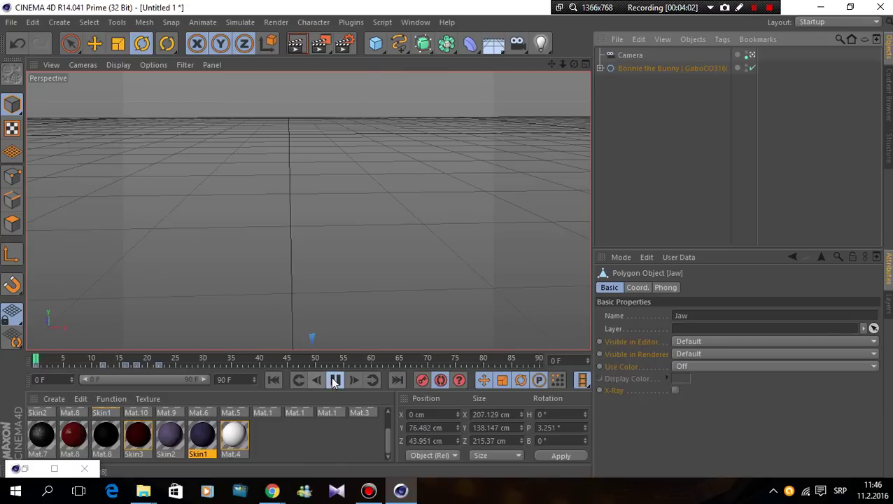
left_click(333, 381)
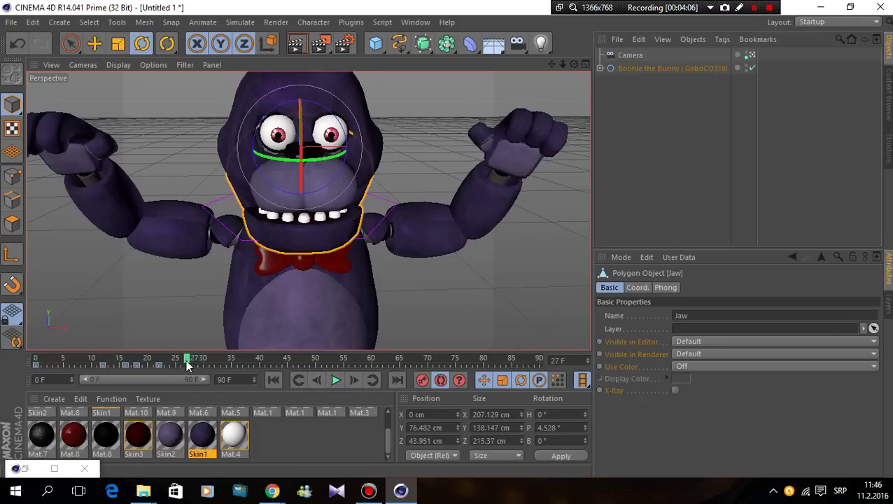
left_click_drag(187, 364, 175, 363)
left_click(103, 364)
left_click_drag(300, 171, 298, 195)
Delete the jaw keyframe at frame 18 and re-key the jaw wide open there.
left_click_drag(179, 360, 137, 361)
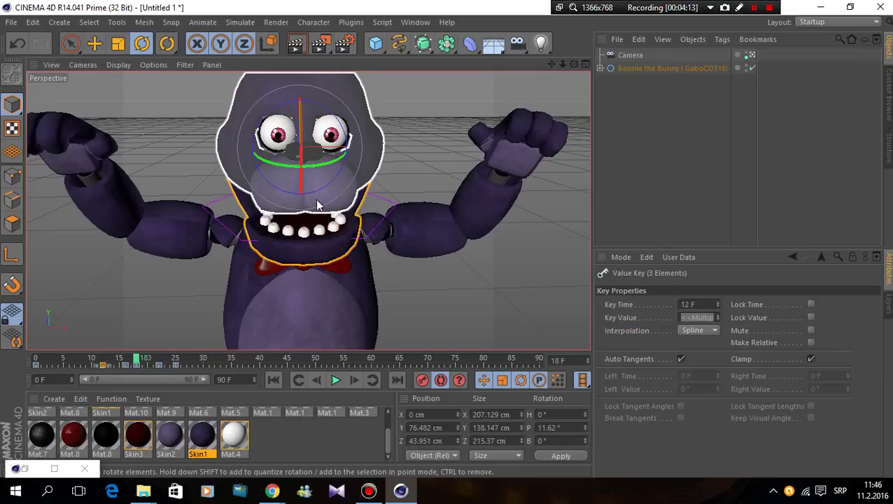
right_click(137, 363)
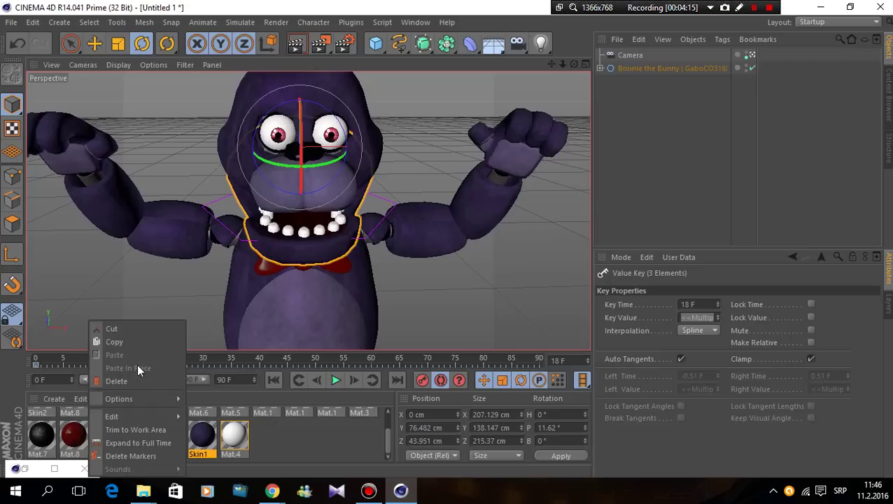
left_click(147, 379)
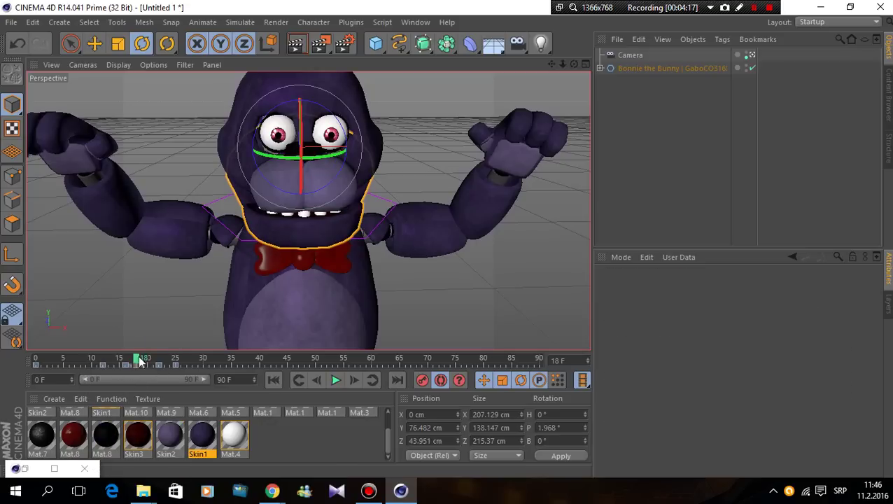
left_click_drag(299, 175, 296, 204)
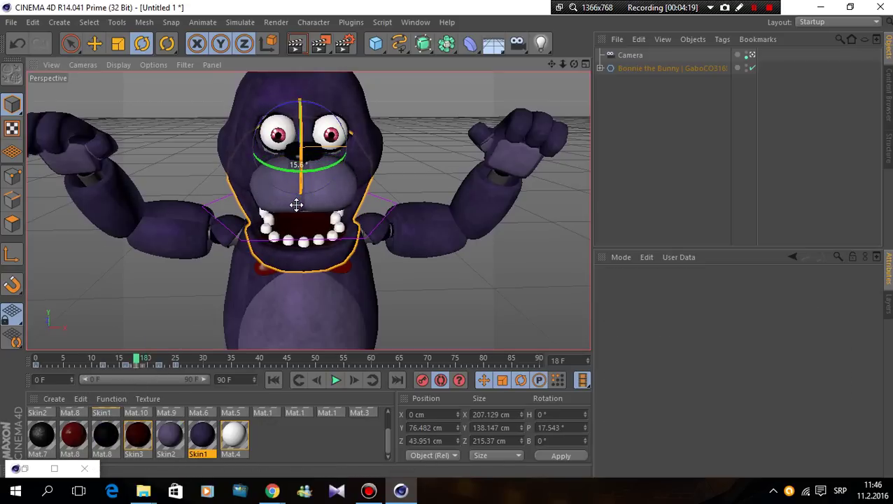
Replay from frame 0, stop at frame 28, tilt the head, then delete the frame-28 keyframe.
left_click_drag(137, 361, 42, 361)
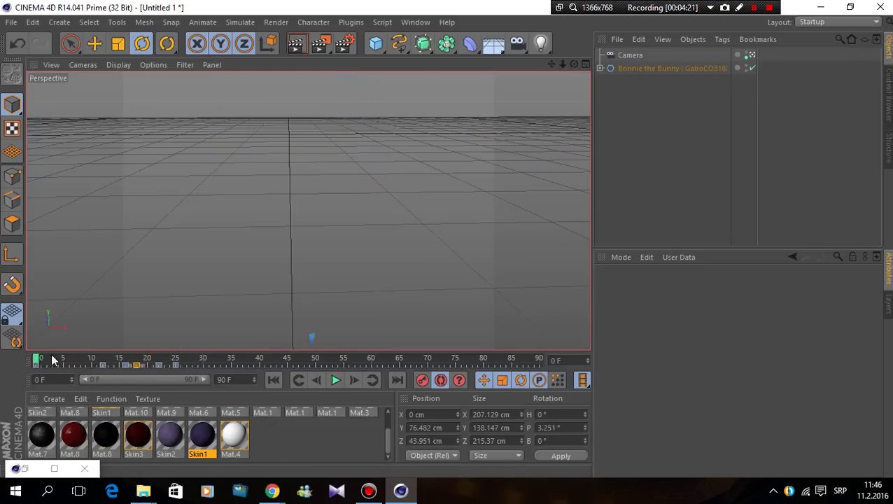
left_click(335, 380)
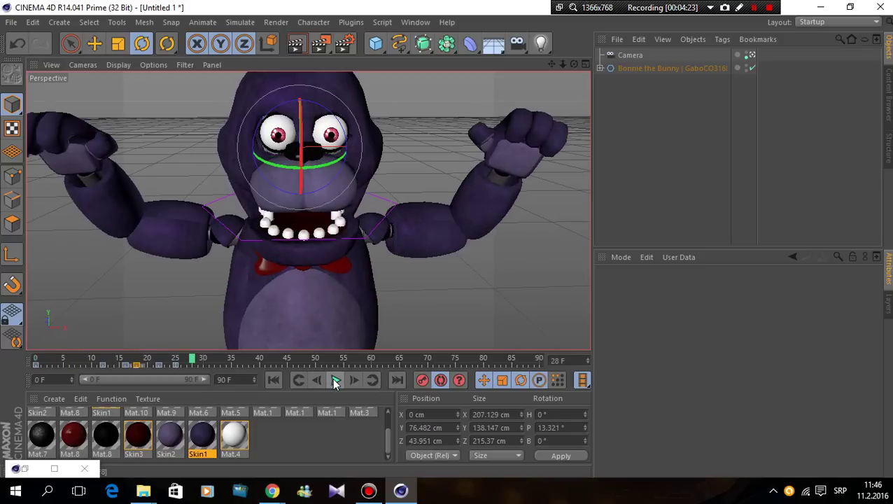
left_click(334, 380)
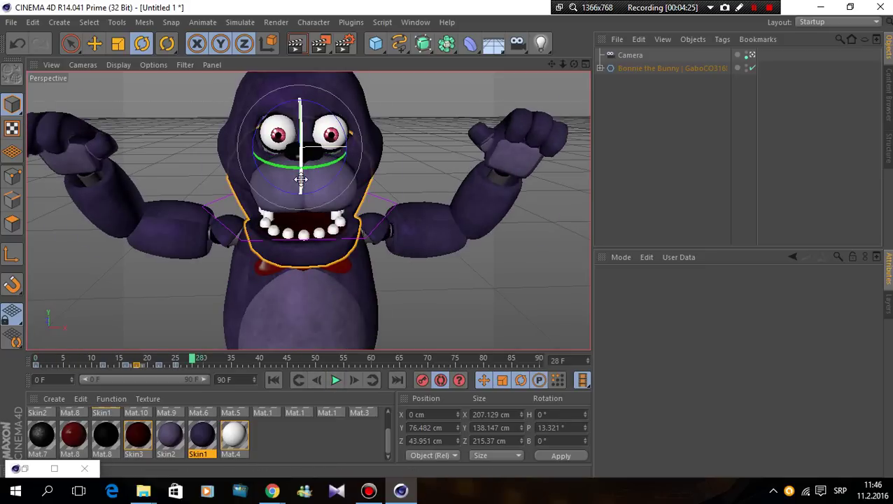
mouse_move(299, 184)
left_mouse_down()
mouse_move(307, 143)
mouse_move(302, 183)
left_mouse_up()
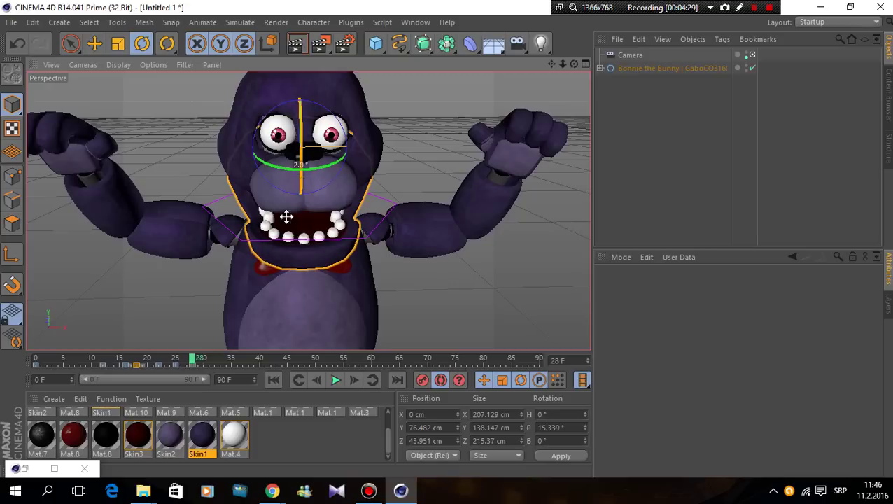
left_click(193, 364)
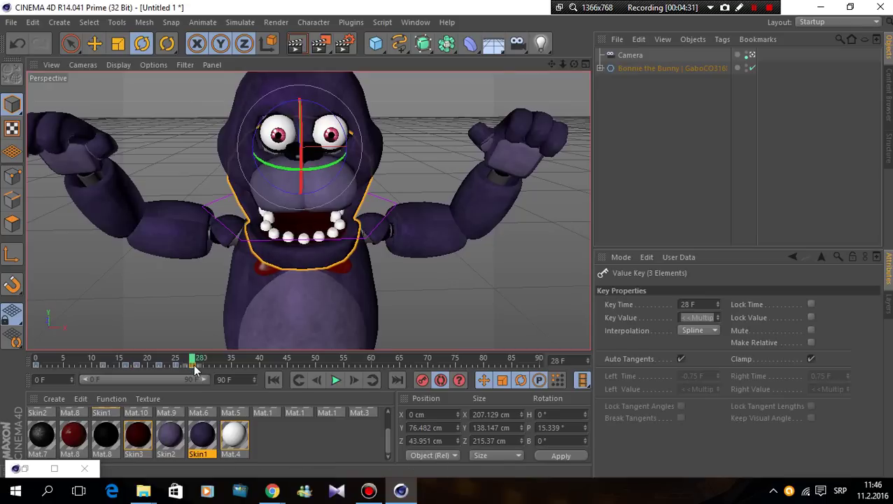
right_click(194, 363)
left_click(188, 379)
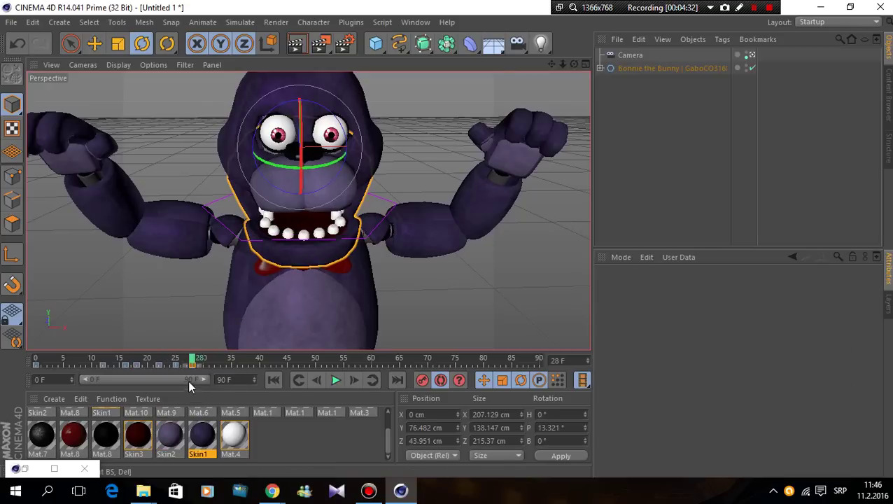
Rotate the Mask upward off the face to about -45° at frame 31.
left_click(323, 198)
left_click_drag(303, 162, 308, 75)
left_click_drag(193, 363, 212, 358)
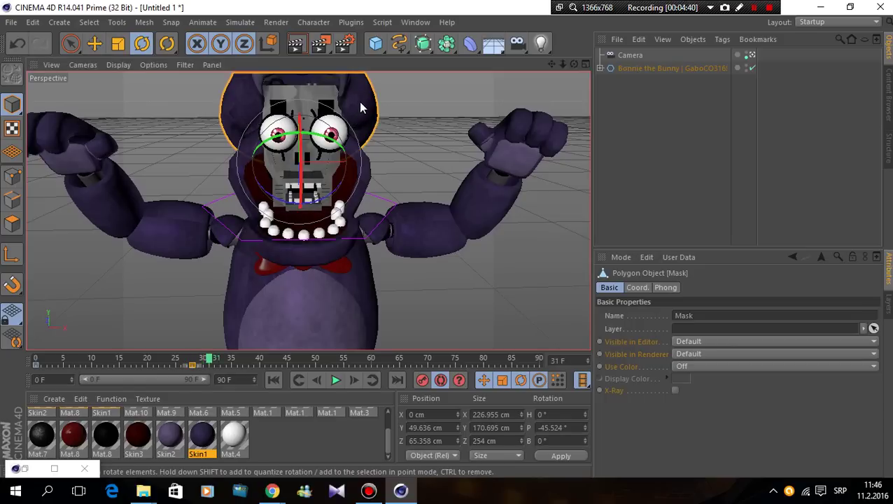
Rotate the Mask back down to about P 2.4° and replay the animation from frame 0.
left_click_drag(297, 120, 293, 201)
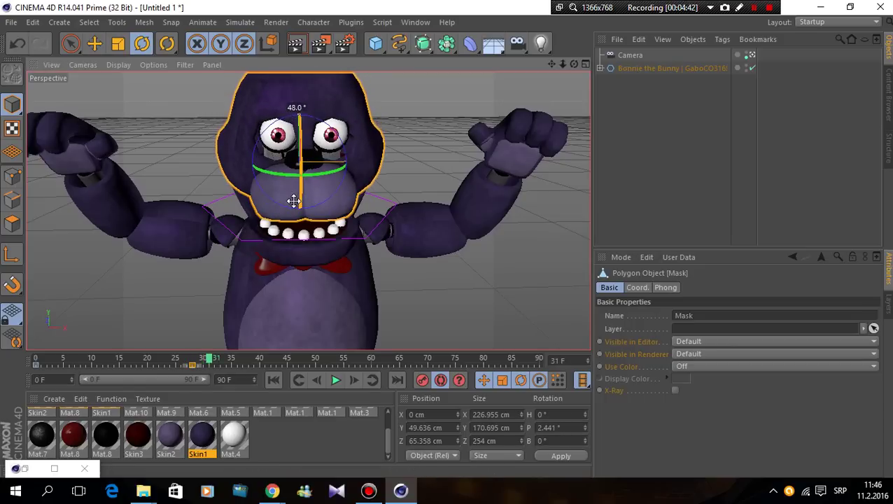
left_click_drag(211, 358, 19, 364)
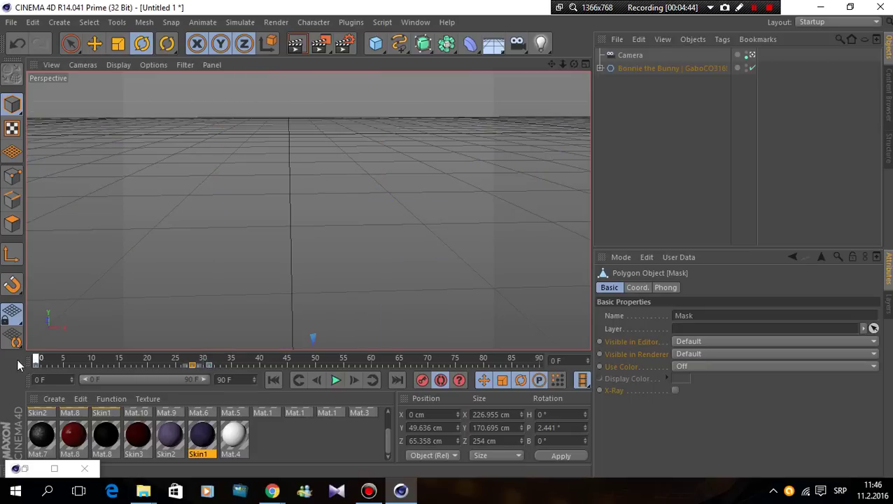
left_click(334, 378)
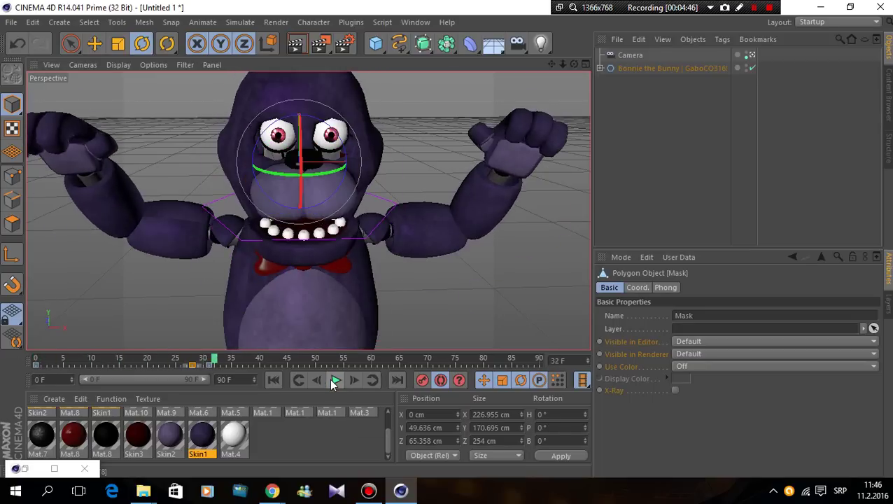
left_click(329, 379)
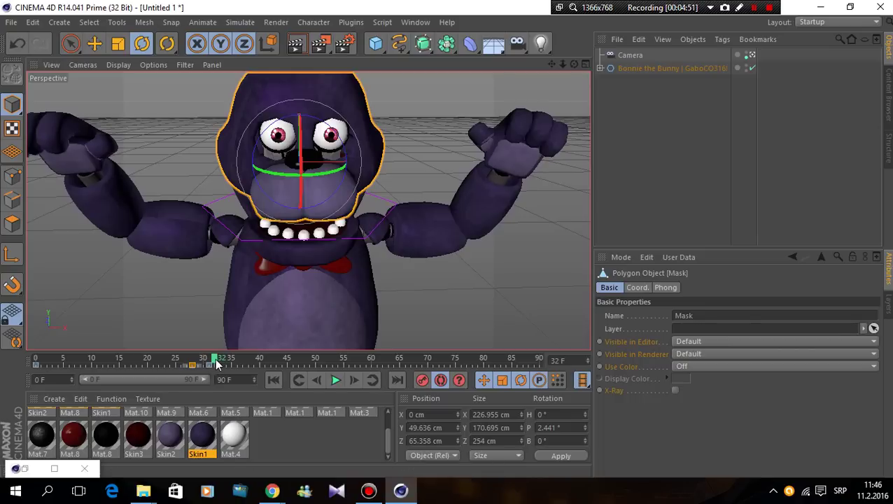
left_click_drag(188, 364, 17, 371)
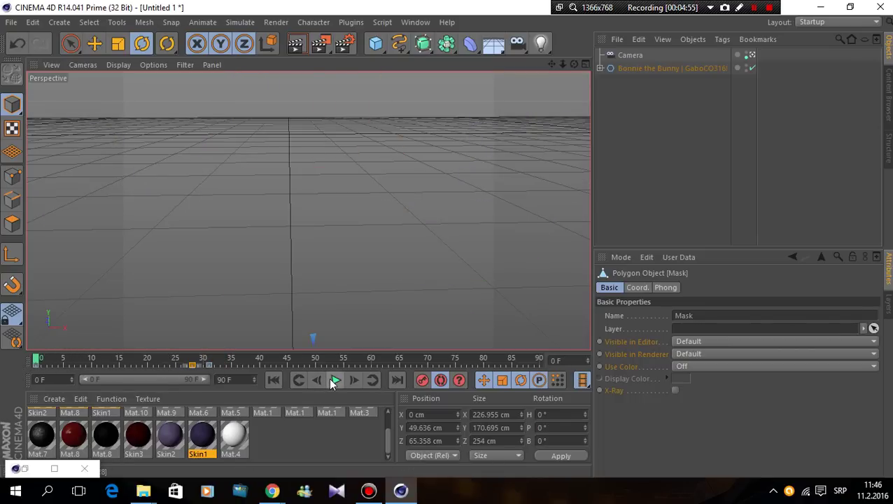
left_click(333, 380)
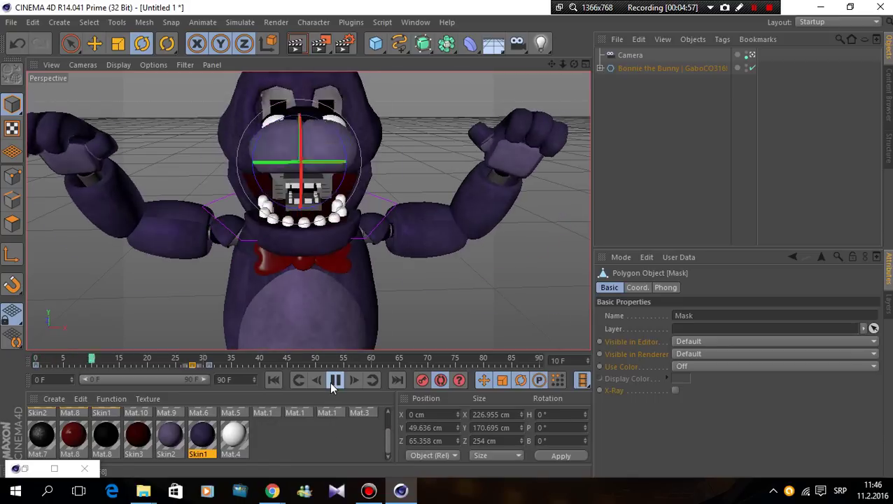
Stop playback, select the Jaw and delete its keyframes at frames 25 and 22.
left_click(334, 380)
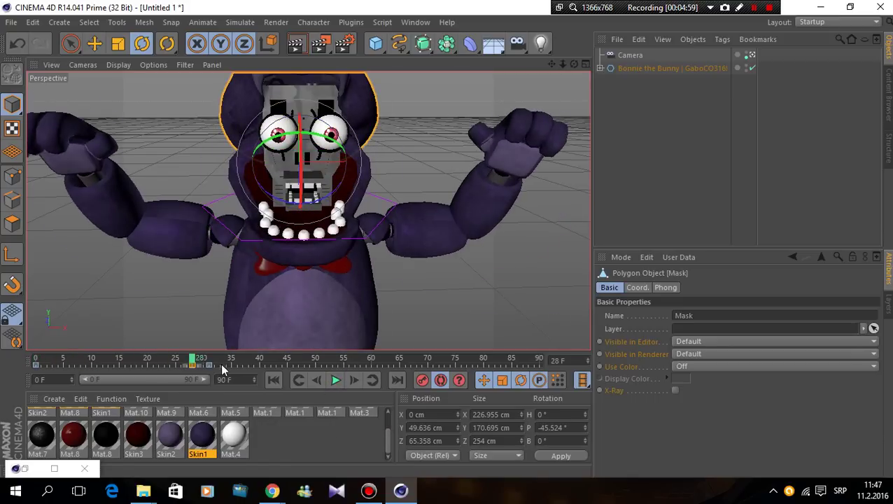
left_click(302, 237)
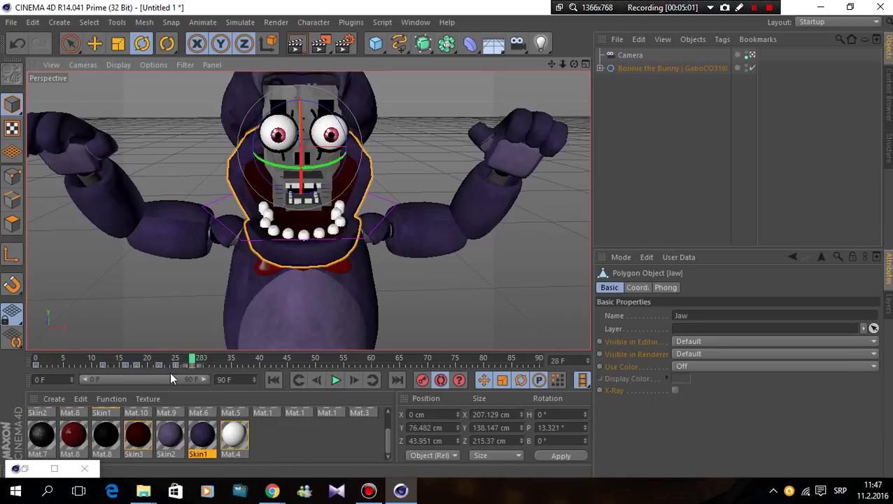
left_click(175, 363)
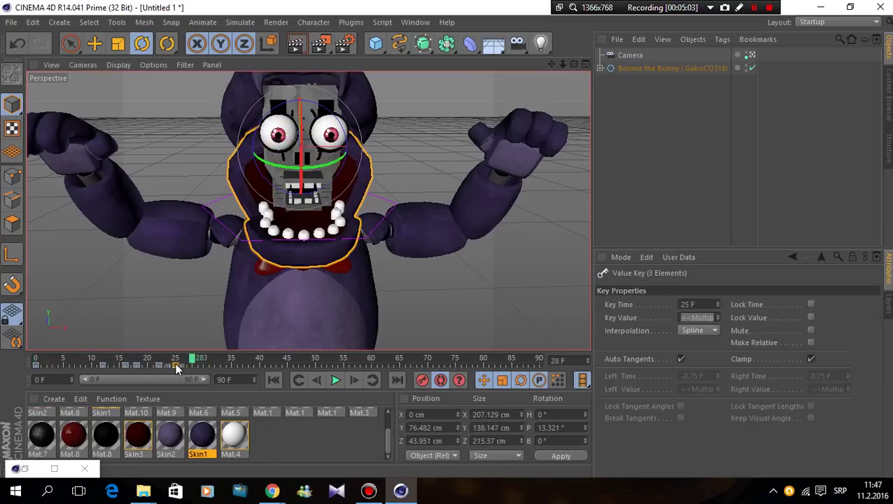
right_click(176, 365)
left_click(156, 377)
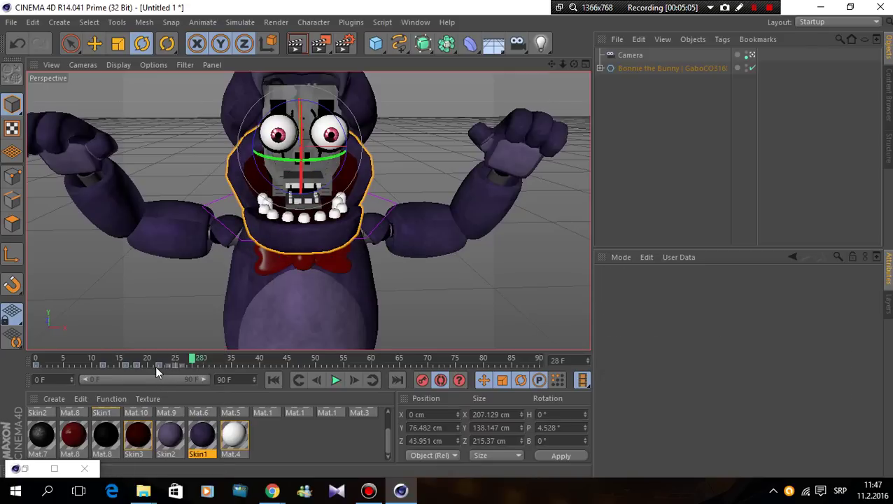
left_click(158, 365)
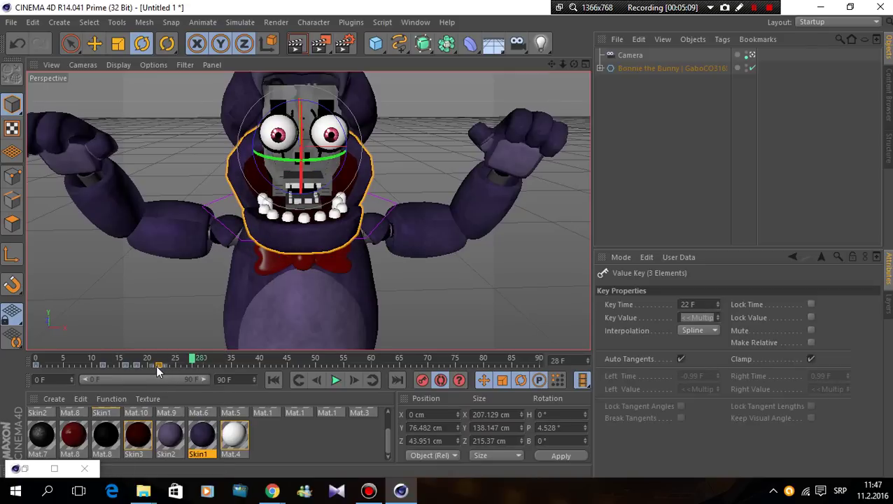
right_click(155, 364)
left_click(145, 374)
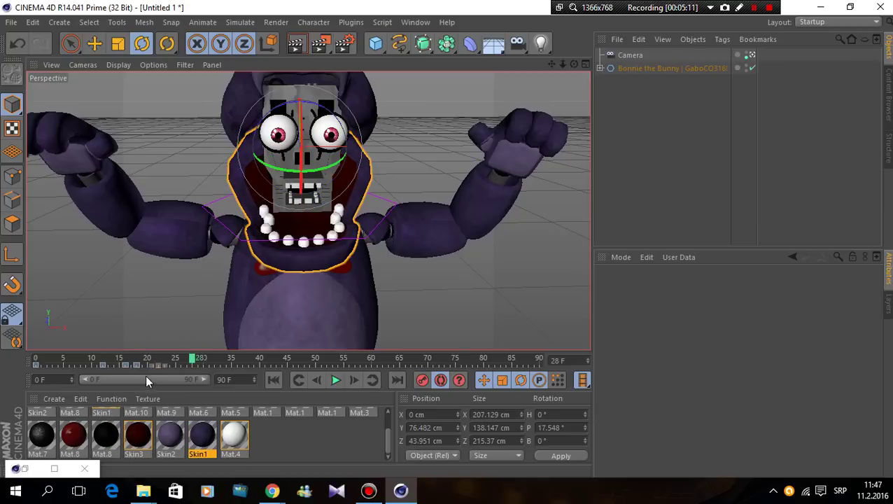
Delete the jaw keyframes at frames 18 and 16.
left_click(137, 365)
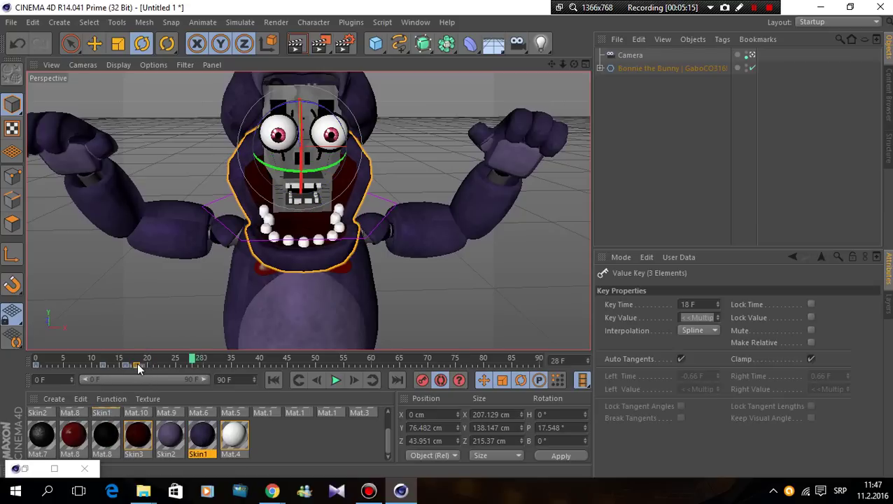
right_click(137, 362)
left_click(130, 374)
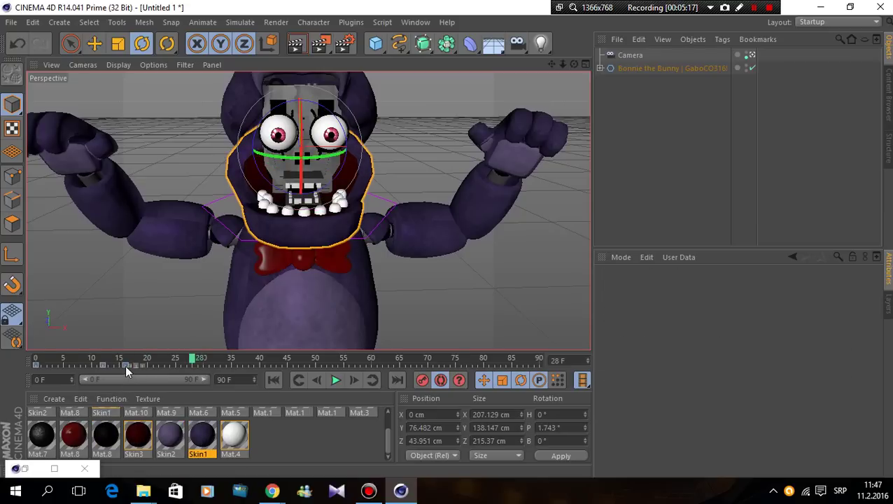
left_click(123, 363)
right_click(124, 364)
left_click(117, 377)
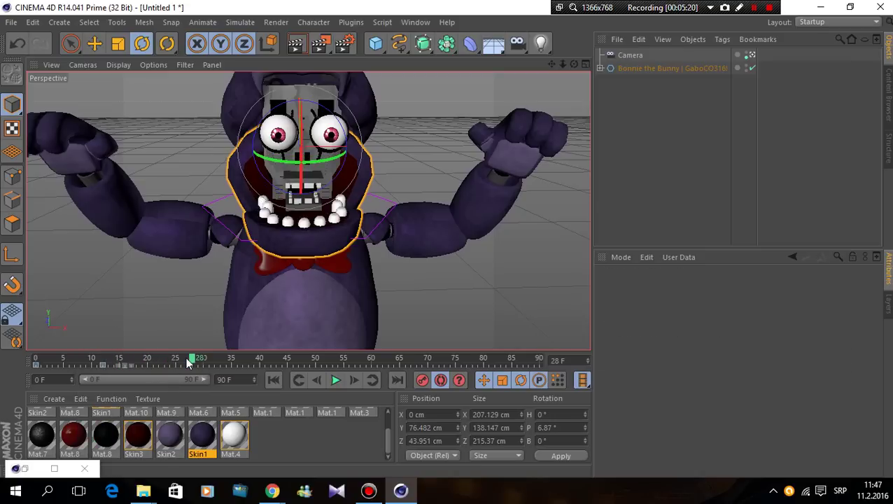
Rewind to the start and replay the animation, stopping at frame 24.
left_click(123, 362)
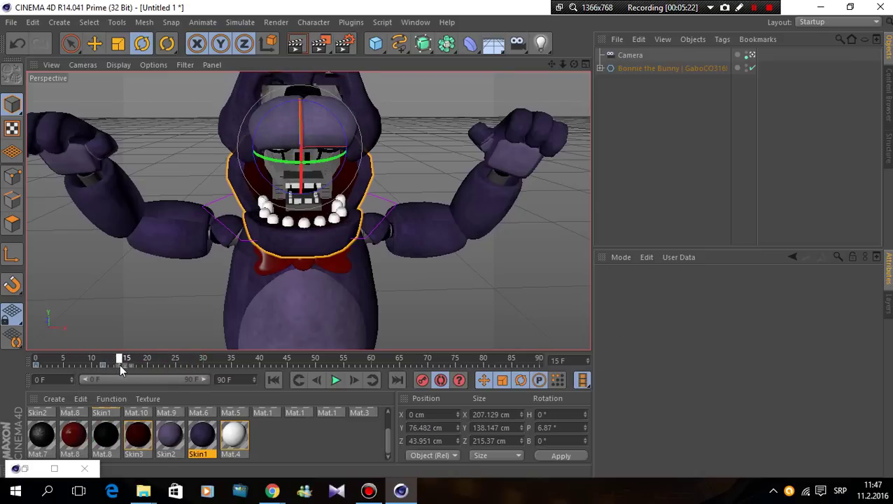
left_click_drag(113, 363, 36, 363)
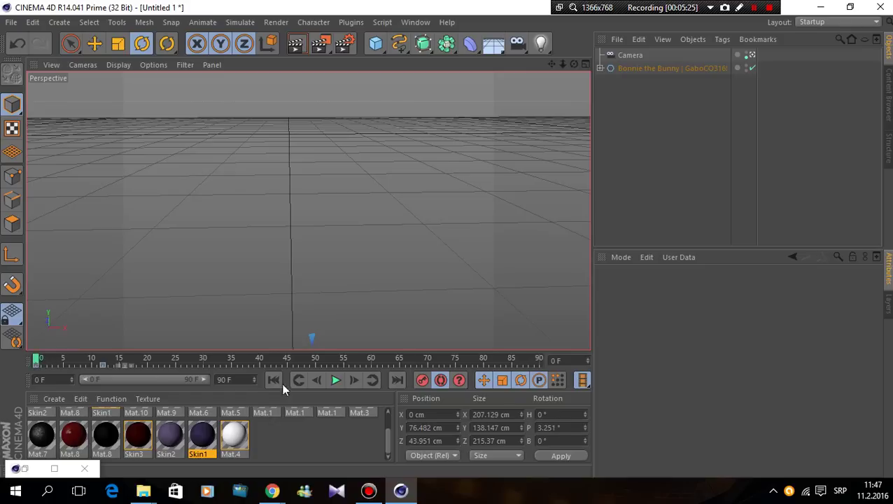
left_click(335, 380)
left_click(171, 362)
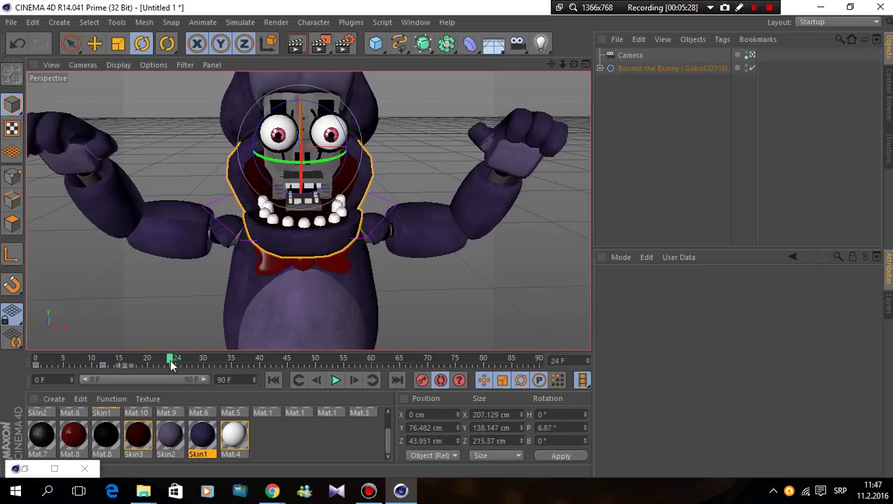
Select the Mask, shift one keyframe earlier, then delete that key and the frame-13 key.
left_click(347, 73)
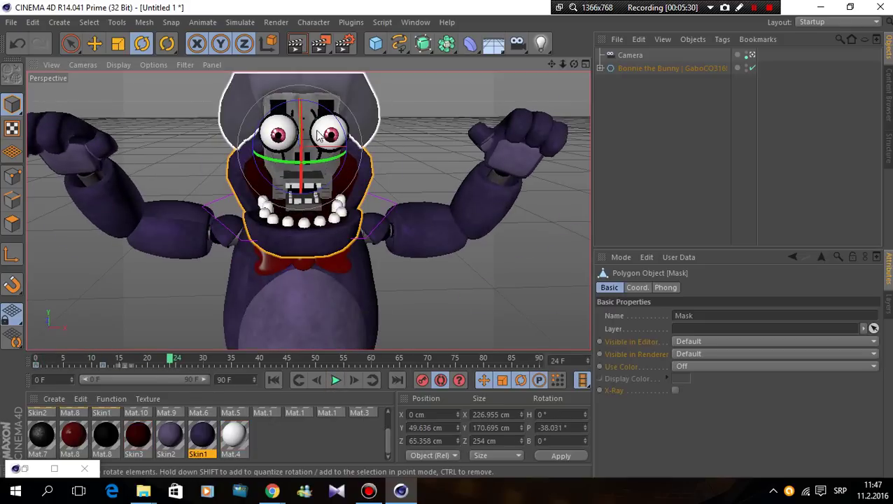
mouse_move(192, 362)
left_mouse_down()
mouse_move(210, 364)
mouse_move(120, 369)
left_mouse_up()
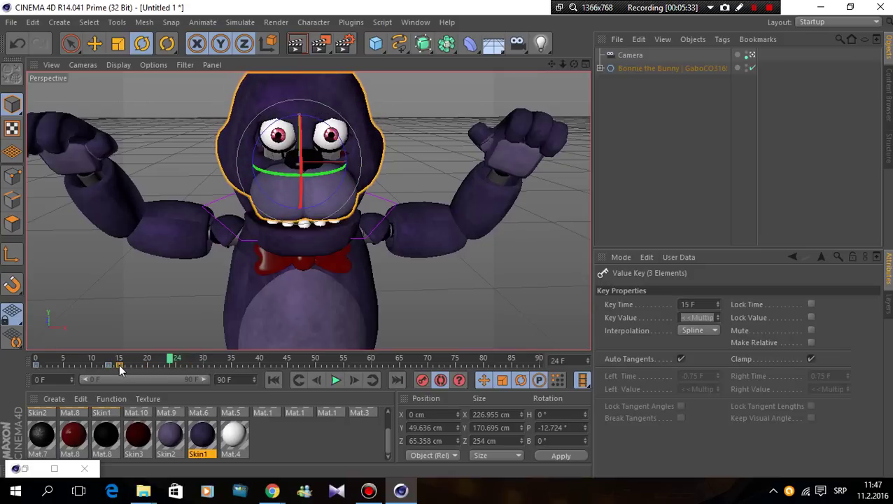
left_click(75, 358)
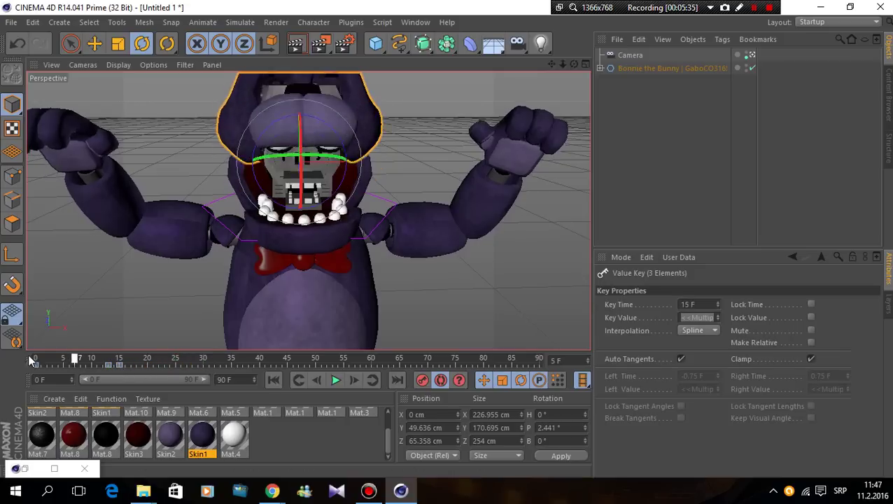
left_click(165, 359)
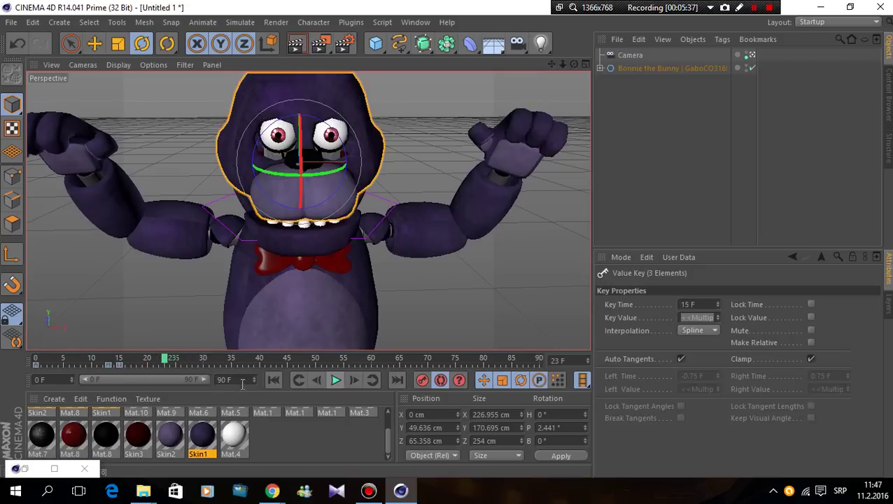
right_click(123, 366)
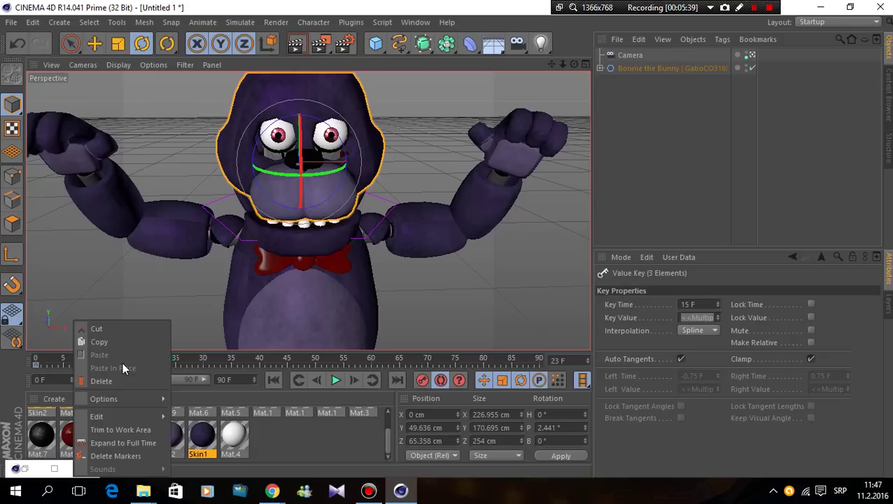
left_click(116, 381)
left_click(108, 366)
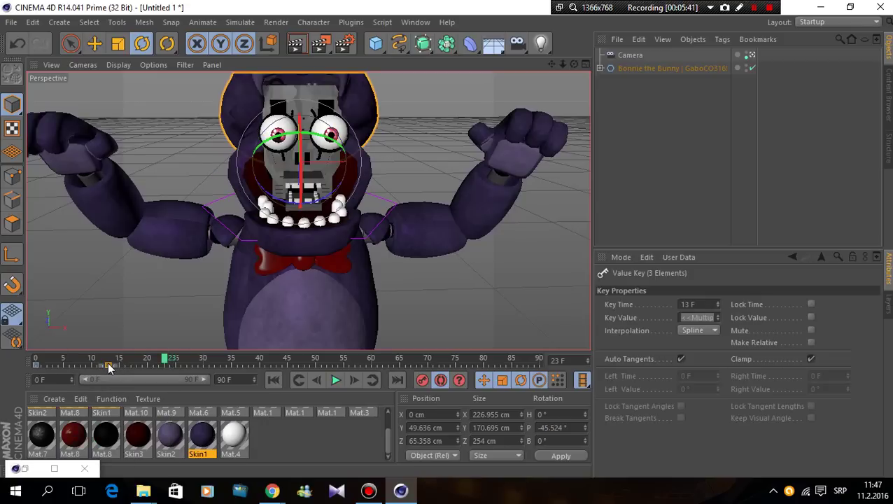
right_click(112, 362)
left_click(115, 380)
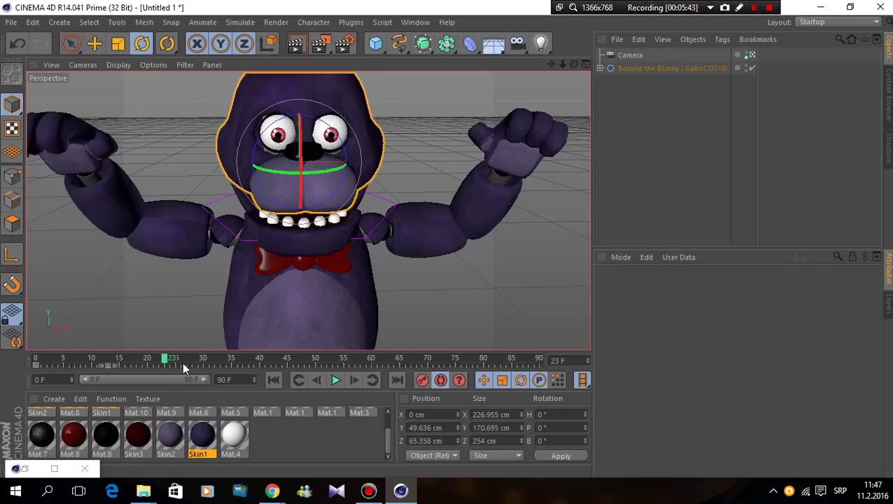
Key the Jaw open at frame 5, slightly closed at frame 7 and wider at frame 9.
left_click_drag(161, 358, 63, 359)
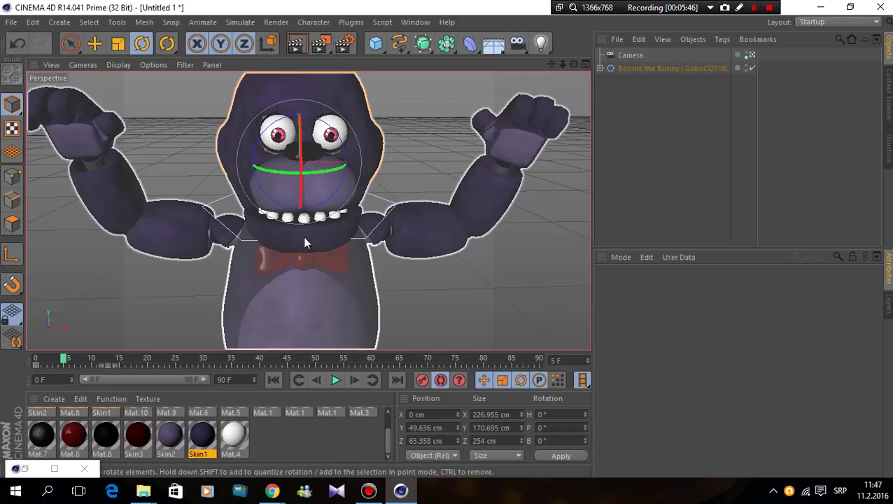
left_click(308, 227)
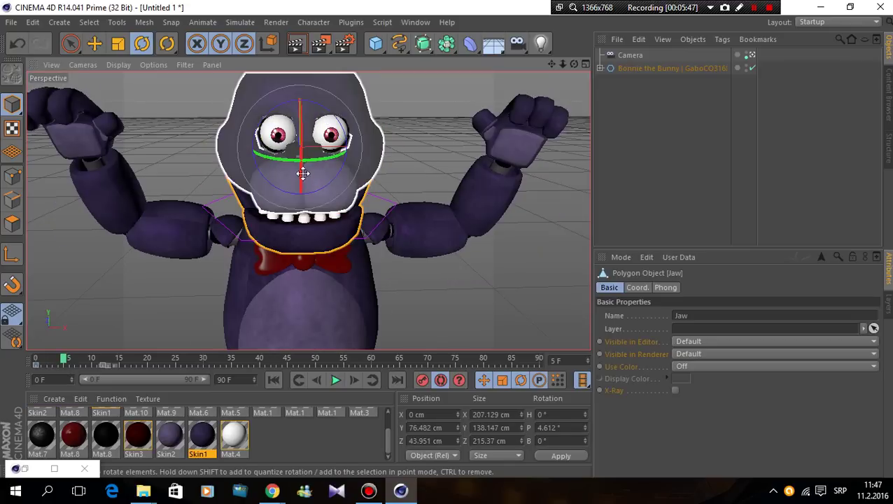
left_click_drag(302, 180, 301, 199)
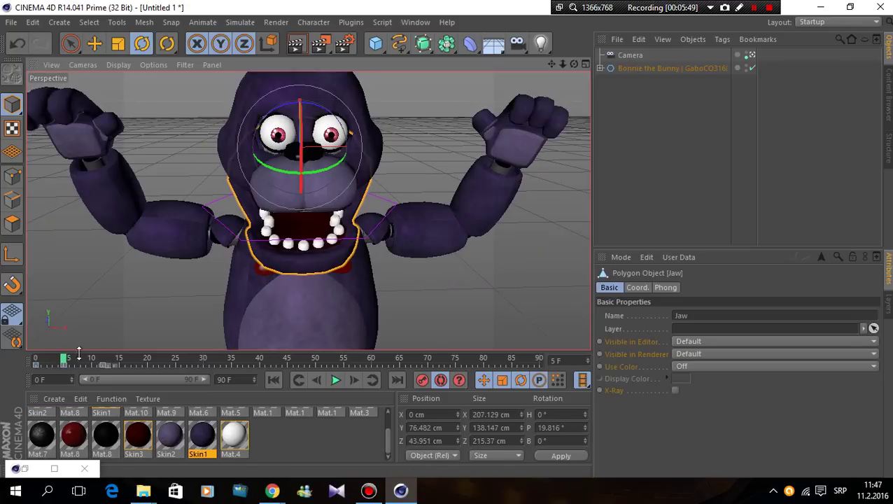
left_click_drag(67, 359, 76, 359)
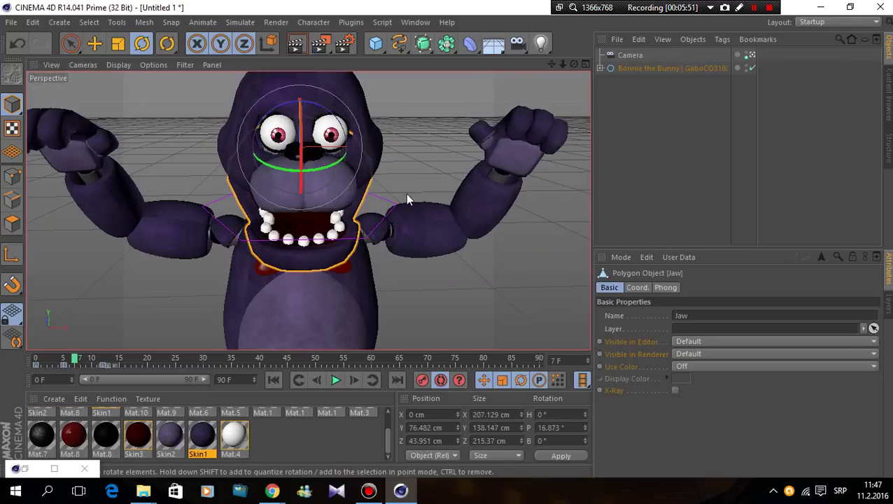
left_click_drag(302, 181, 306, 163)
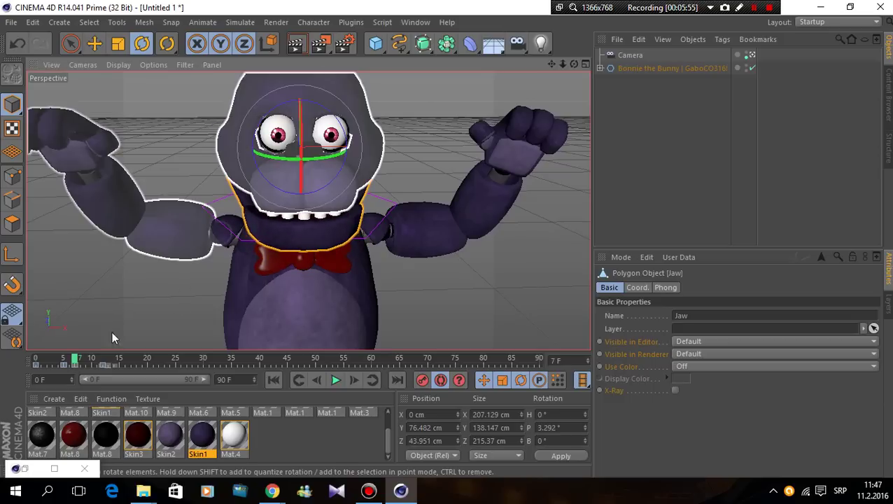
left_click_drag(77, 359, 87, 359)
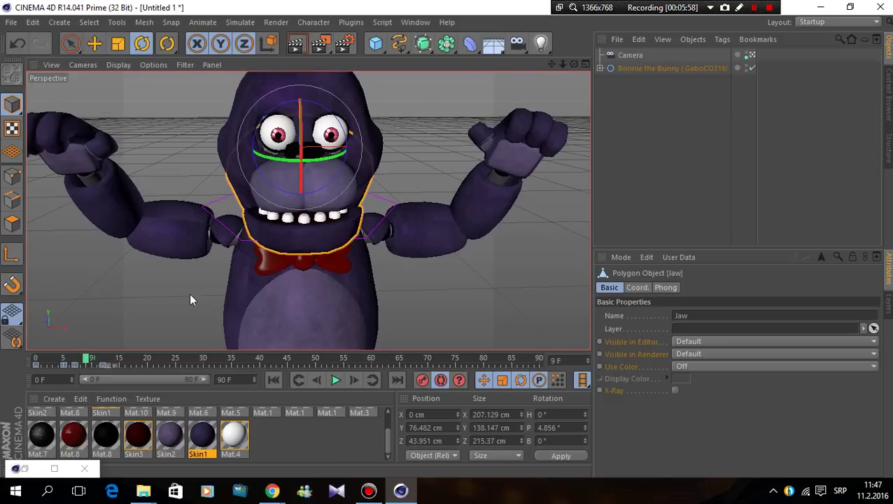
left_click_drag(300, 162, 300, 171)
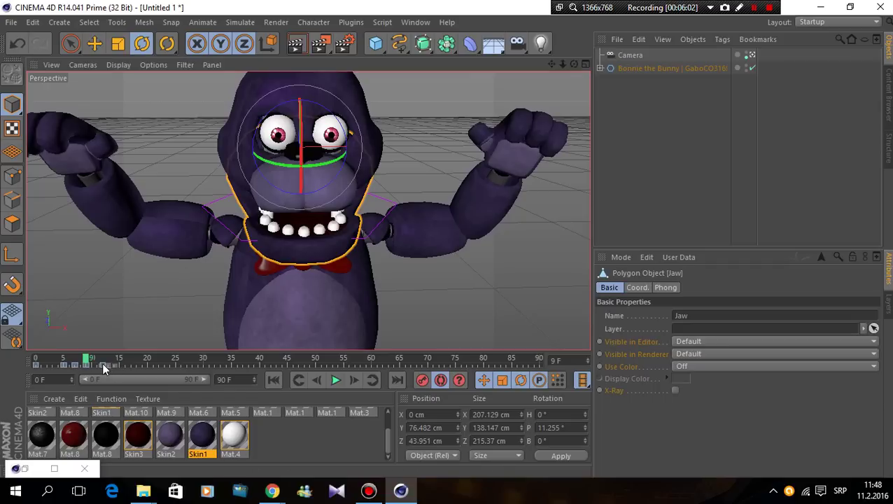
Rotate the jaw wide open around frame 11-12, then replay from frame 0 and rewind.
left_click_drag(87, 360, 104, 362)
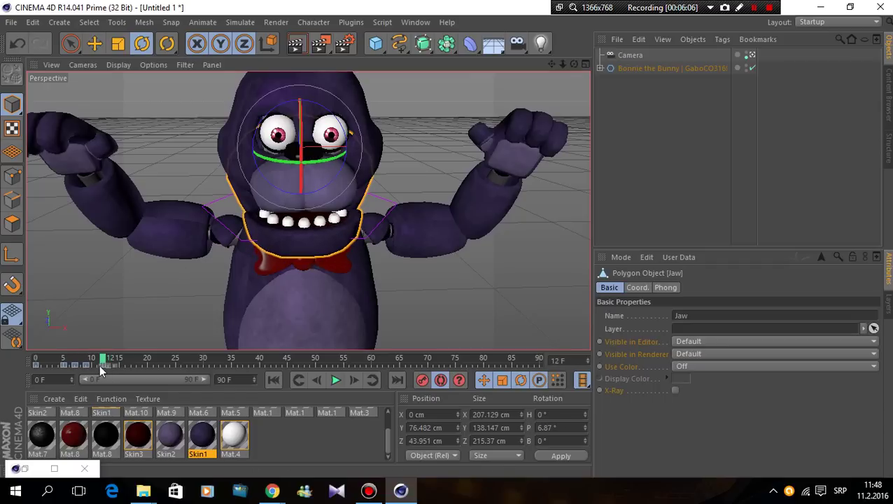
left_click(102, 364)
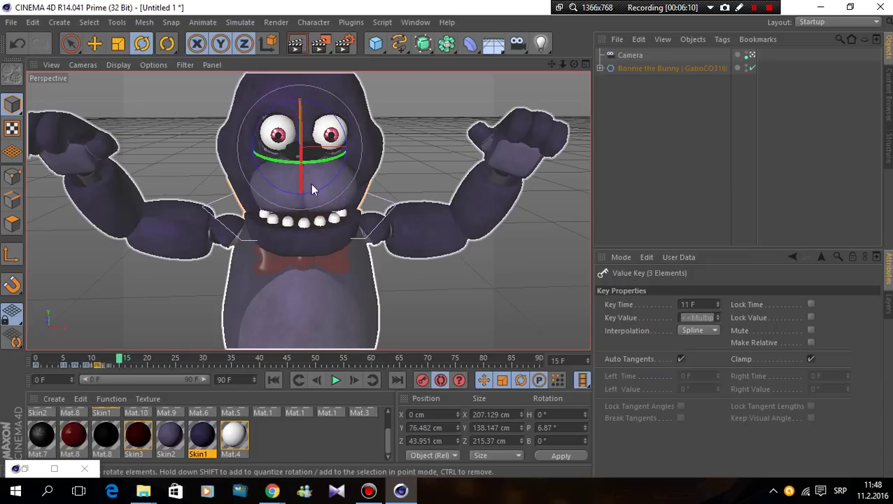
left_click_drag(311, 184, 303, 194)
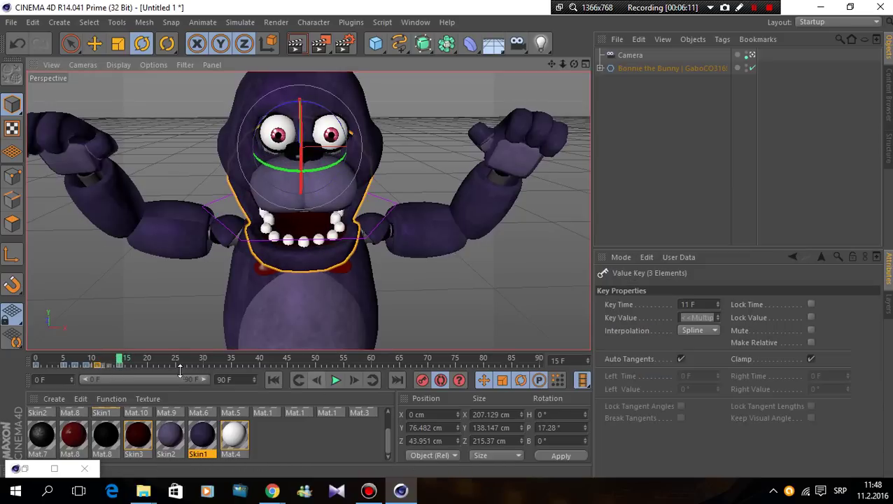
left_click_drag(121, 360, 25, 357)
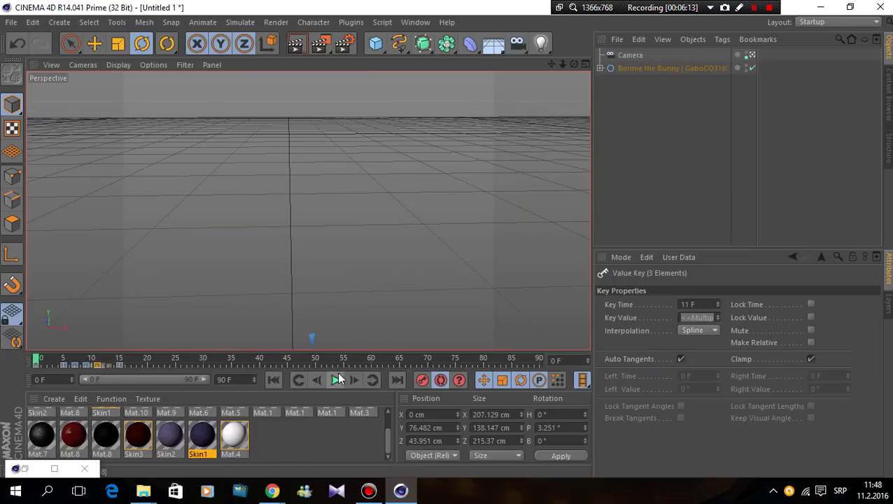
left_click(338, 378)
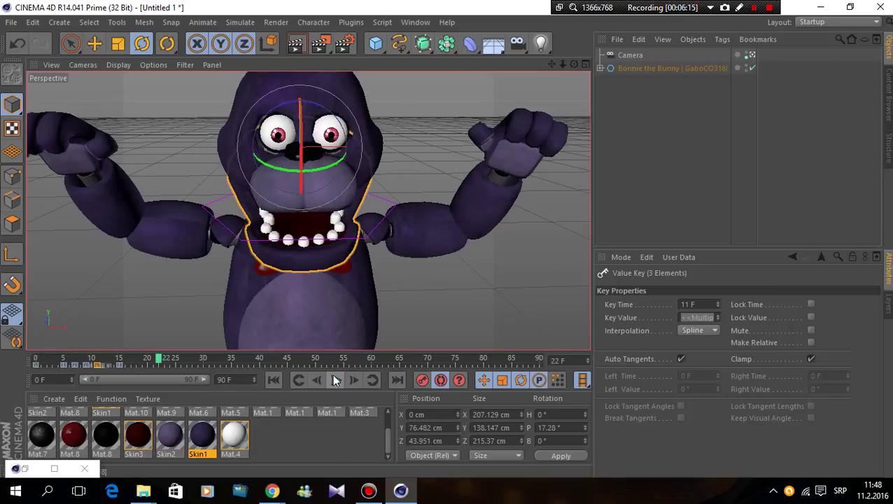
left_click(335, 379)
left_click_drag(158, 360, 28, 356)
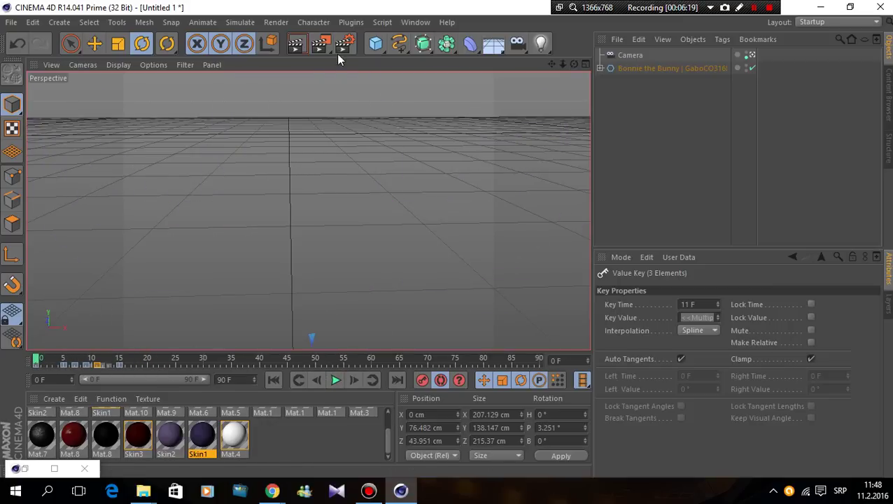
Make a preview via Render > Make Preview with image size 960.
left_click(278, 23)
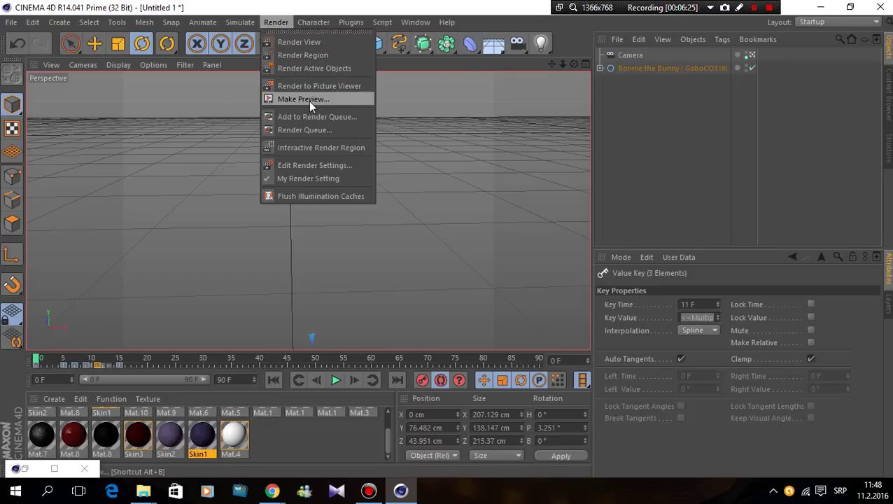
left_click(307, 101)
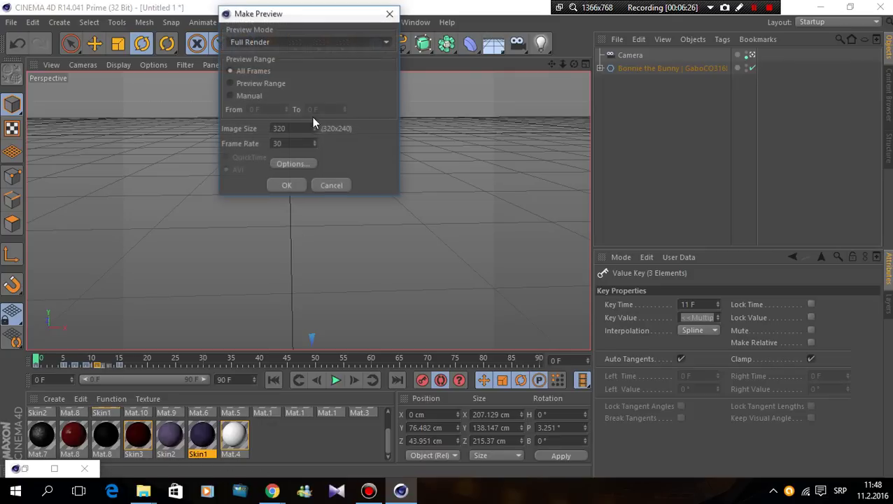
left_click(278, 128)
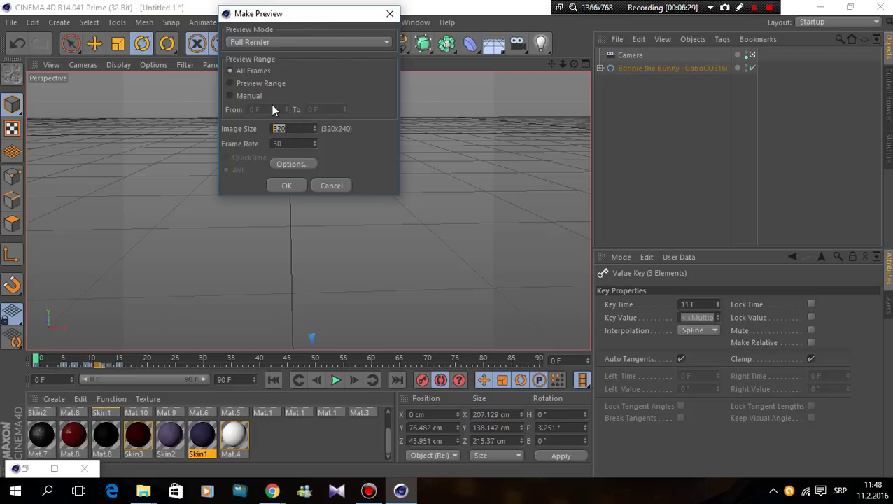
type("960")
left_click(278, 182)
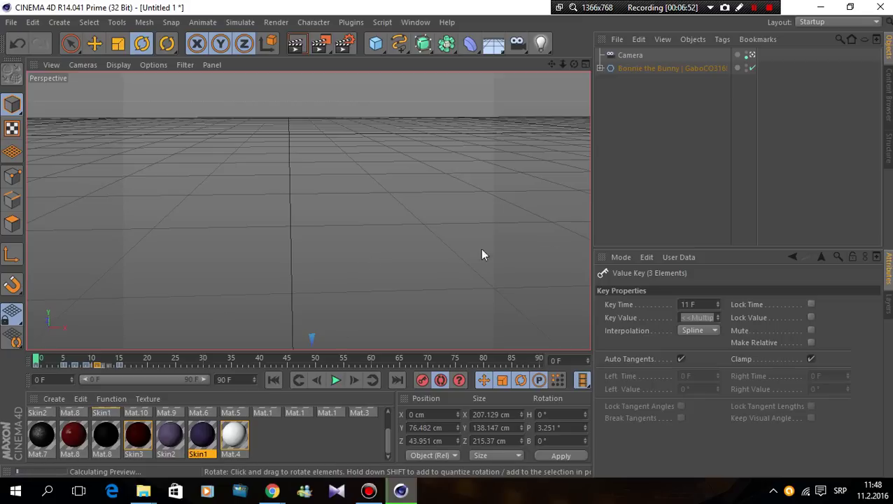
Resume the background music video in the browser, then return to Cinema 4D.
left_click(753, 8)
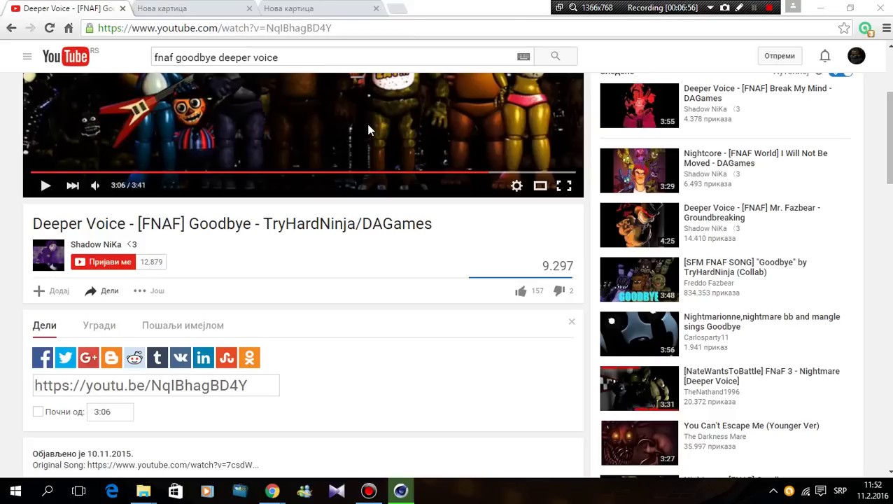
left_click(372, 131)
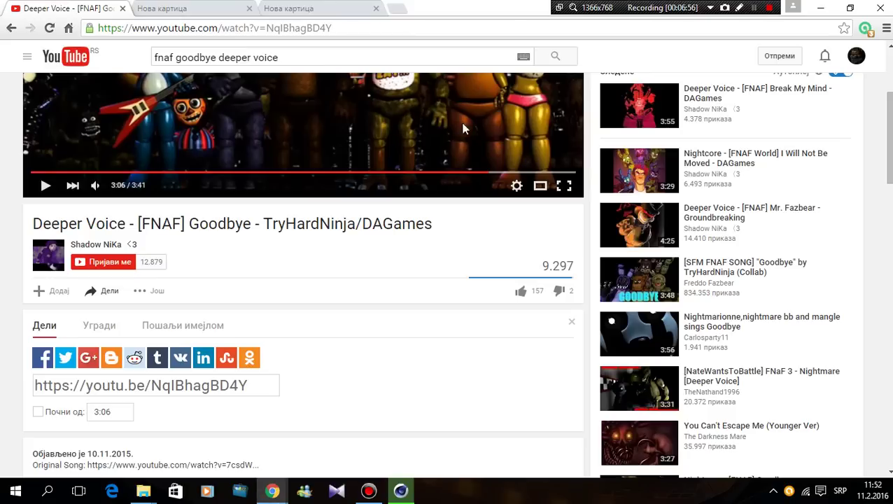
left_click(825, 9)
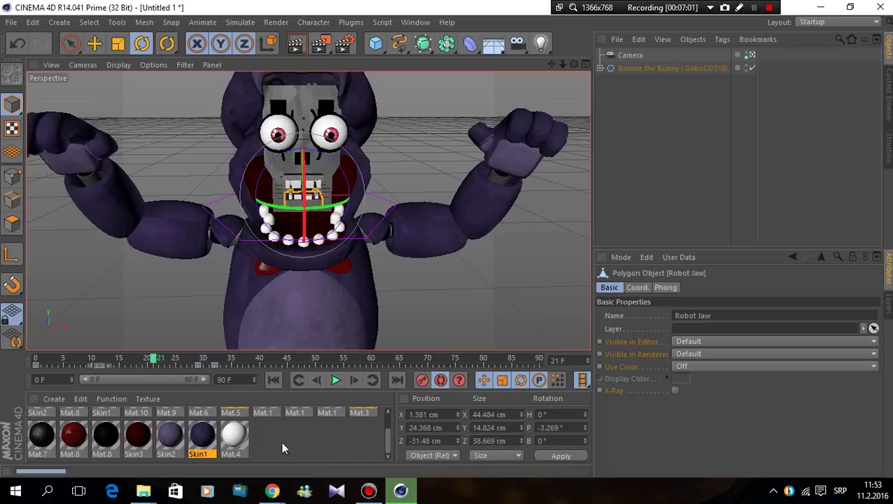
Open the Picture Viewer with Shift+R and play the rendered preview once.
key("shift+r")
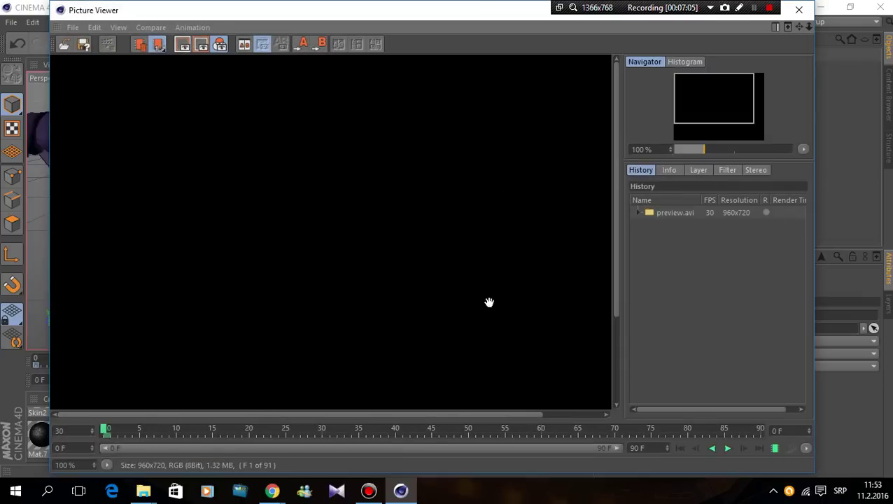
left_click(727, 448)
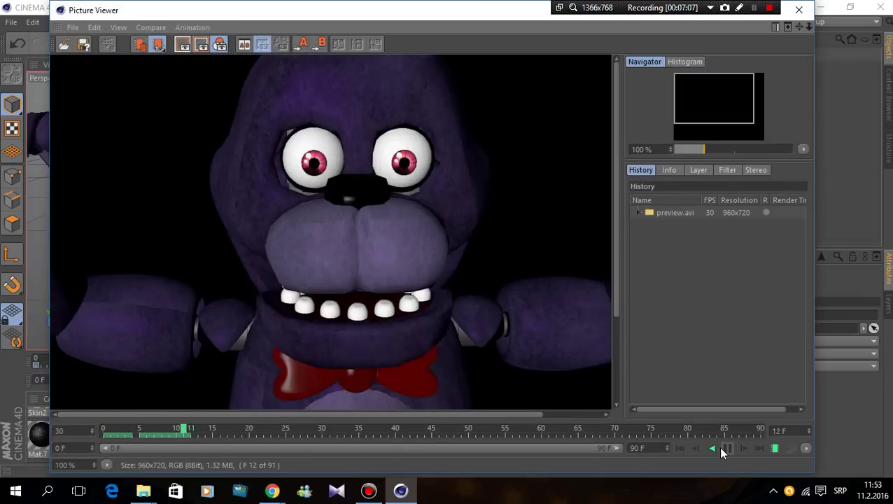
left_click(713, 448)
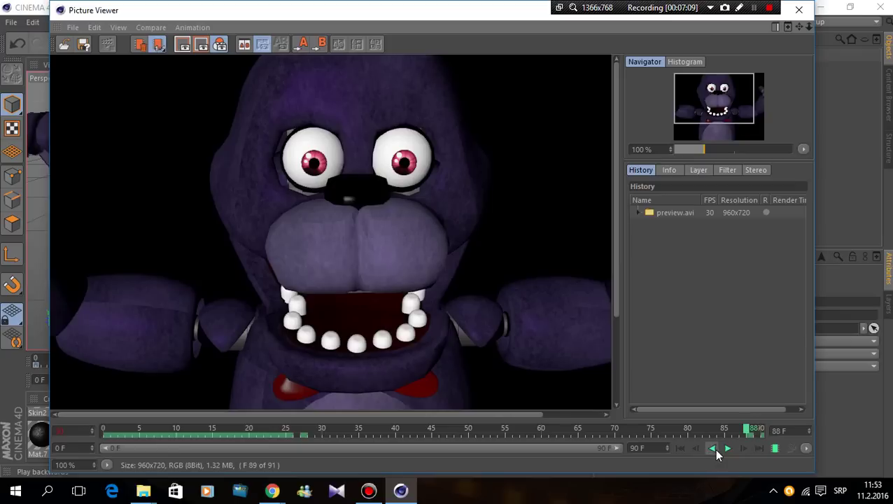
Expand preview.avi in History and step through frames 1 to 27, then back to 21.
left_click(637, 212)
left_click(669, 225)
left_click(667, 235)
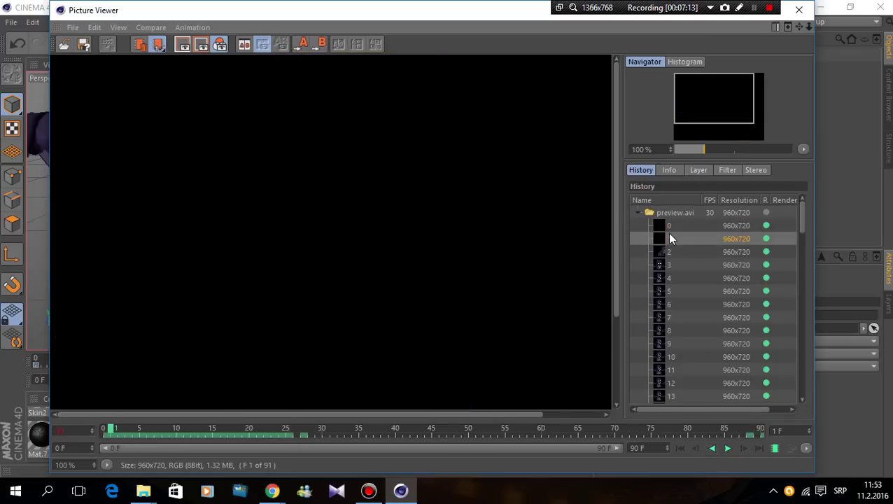
left_click(670, 250)
left_click(670, 265)
left_click(671, 278)
left_click(670, 291)
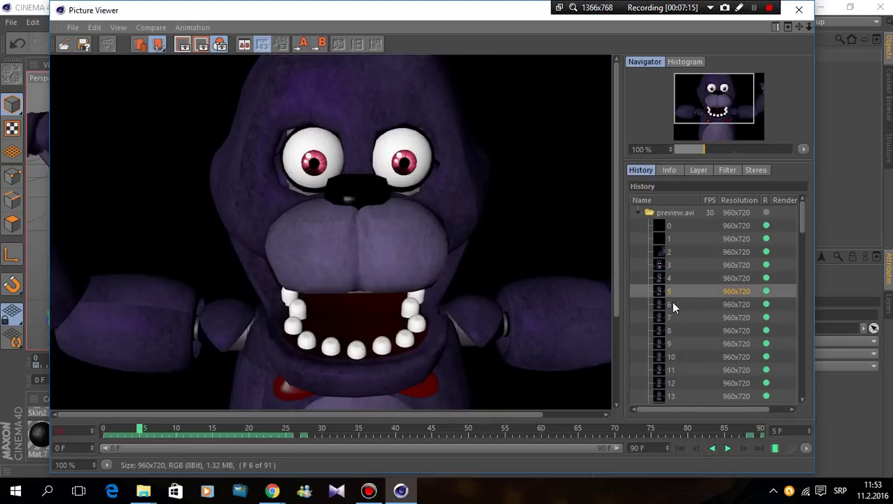
left_click(671, 304)
left_click(672, 319)
left_click(671, 331)
left_click(669, 343)
left_click(666, 357)
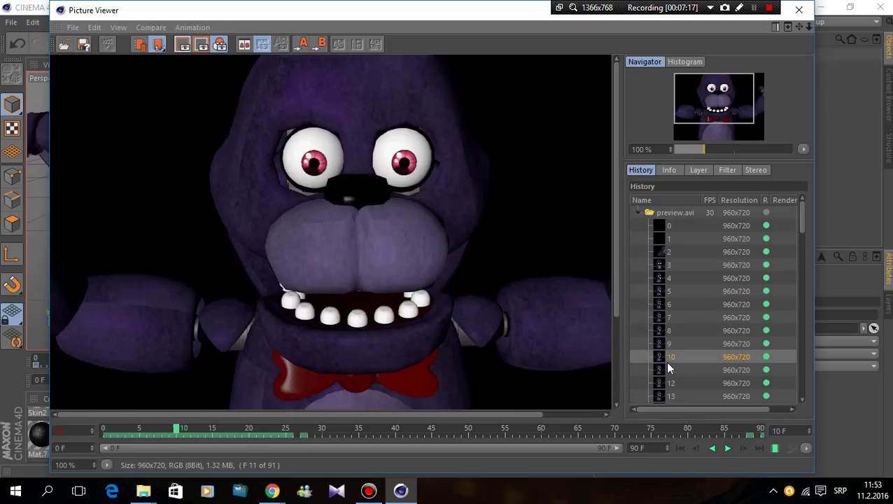
left_click(670, 383)
left_click(671, 392)
scroll(671, 343, "down", 6)
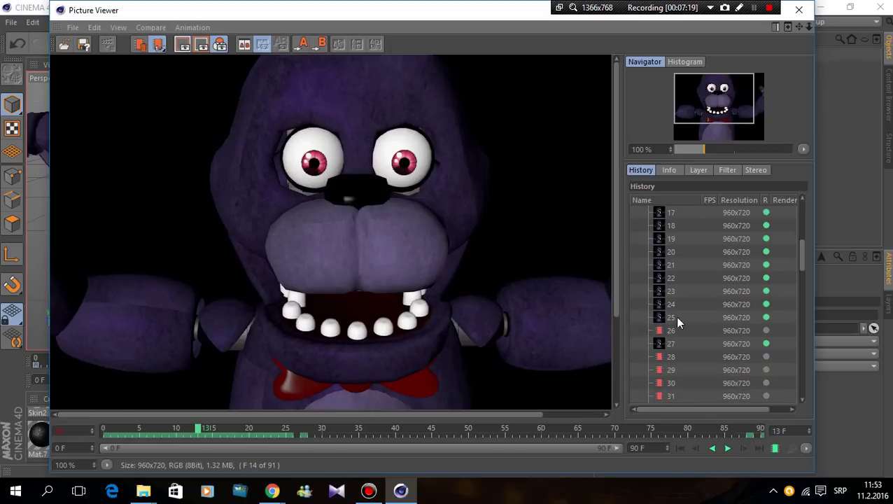
left_click(675, 315)
left_click(676, 341)
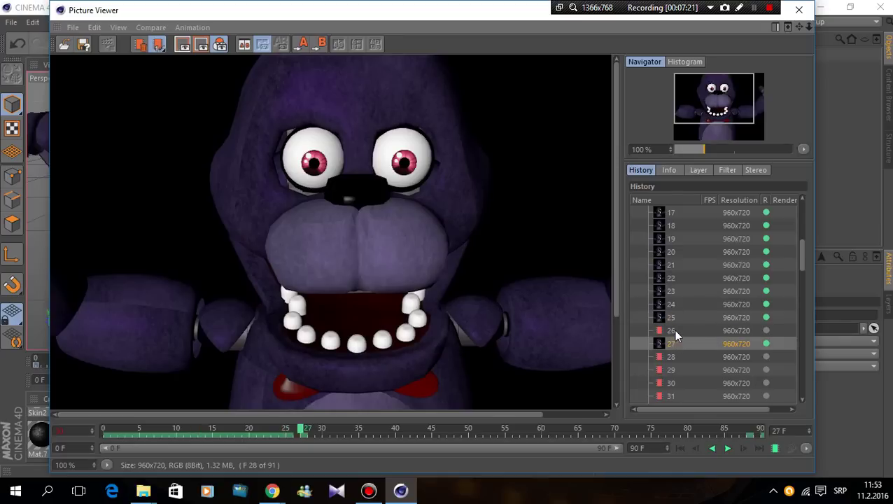
left_click(673, 330)
left_click(673, 315)
left_click(673, 288)
left_click(675, 264)
Step through preview frames 8 to 17, settling on frame 16 with Bonnie's mouth open.
scroll(679, 287, "up", 6)
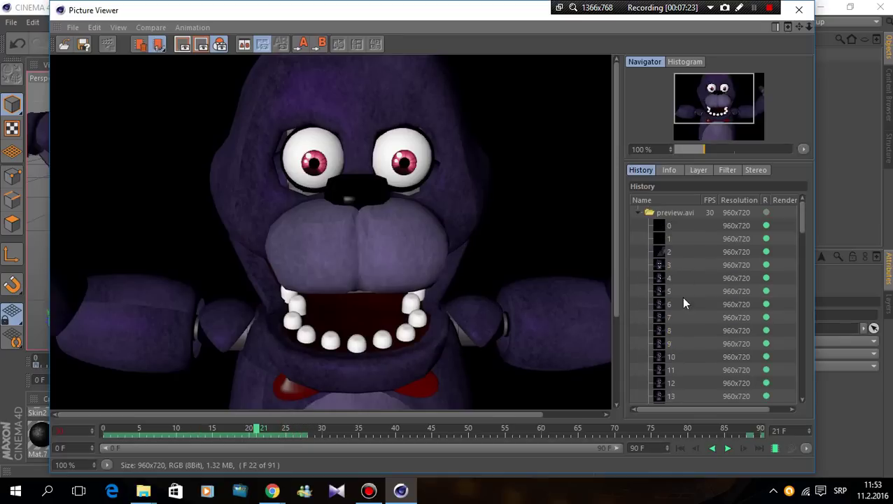
left_click(673, 279)
left_click(674, 303)
left_click(674, 317)
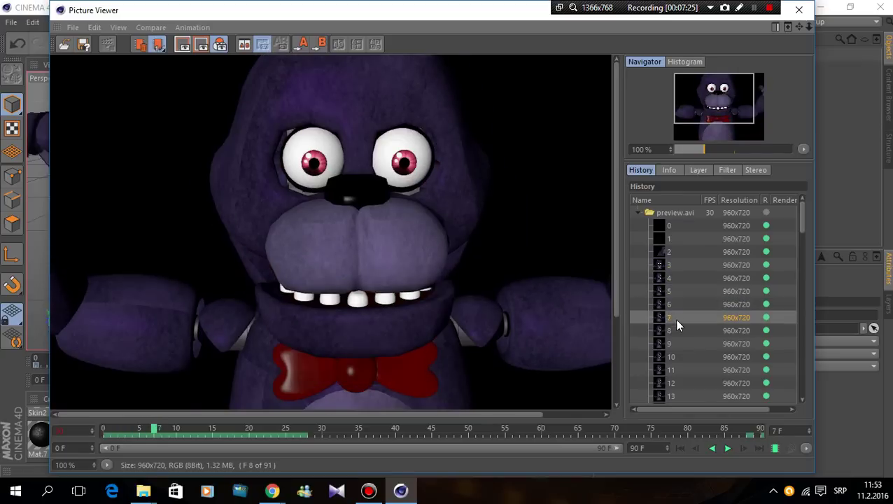
left_click(673, 330)
left_click(674, 343)
left_click(673, 357)
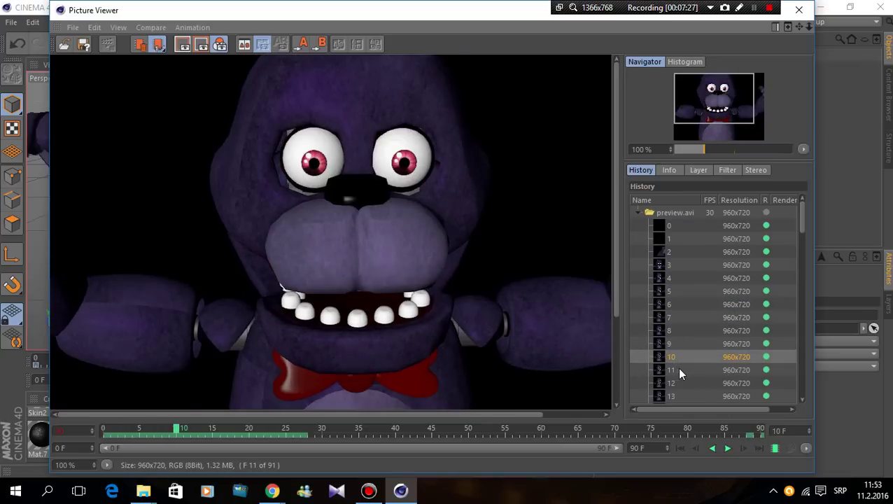
left_click(677, 382)
scroll(668, 378, "down", 3)
left_click(669, 317)
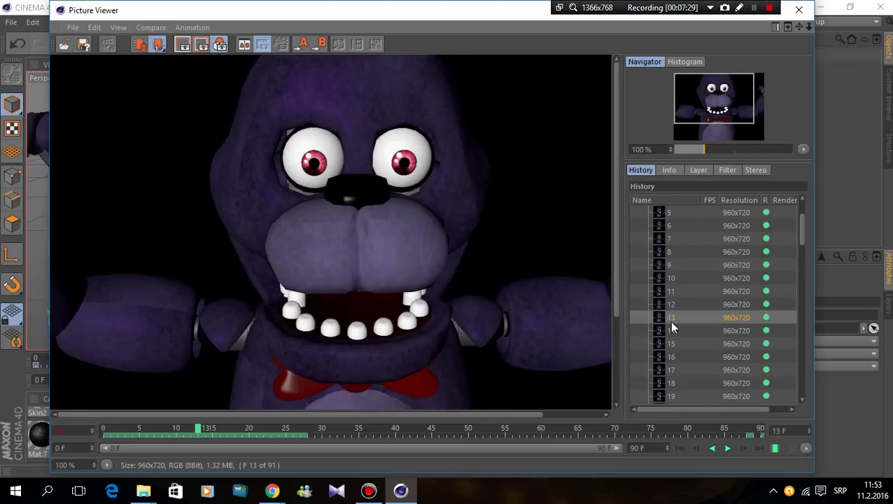
left_click(670, 344)
left_click(673, 357)
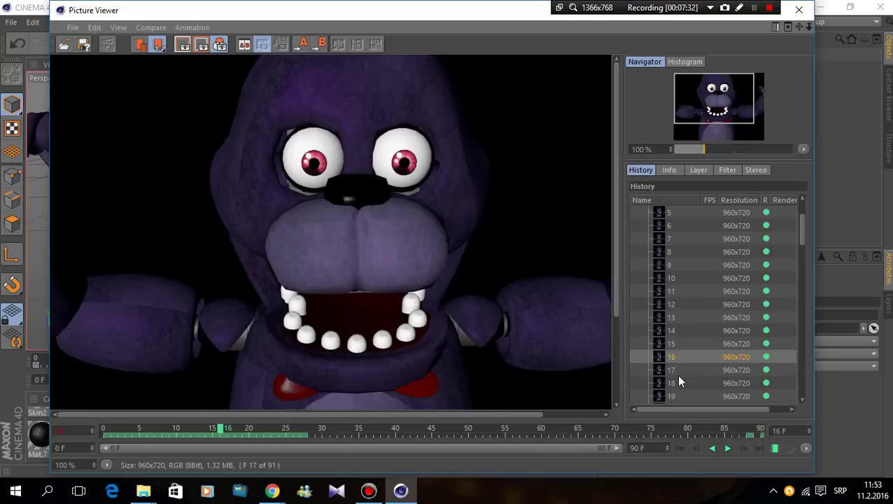
left_click(676, 372)
left_click(674, 360)
mouse_move(273, 490)
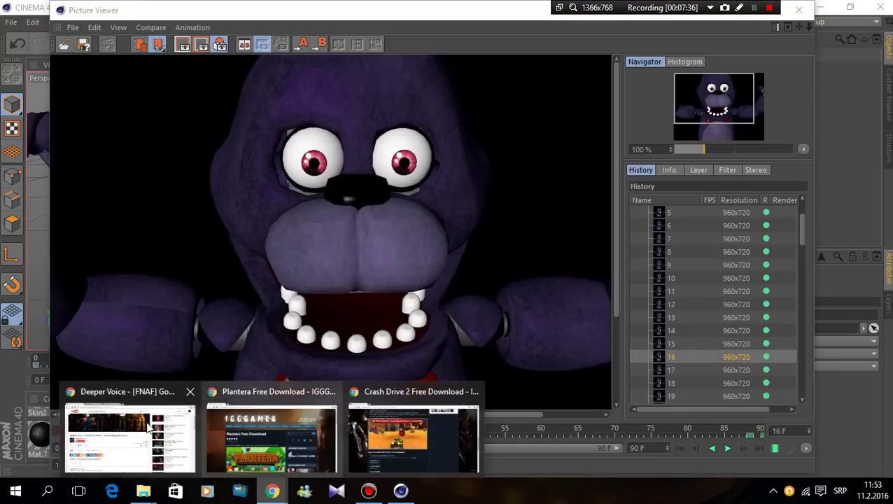
Restart the music video in the browser and return to the Picture Viewer.
left_click(119, 434)
left_click(46, 185)
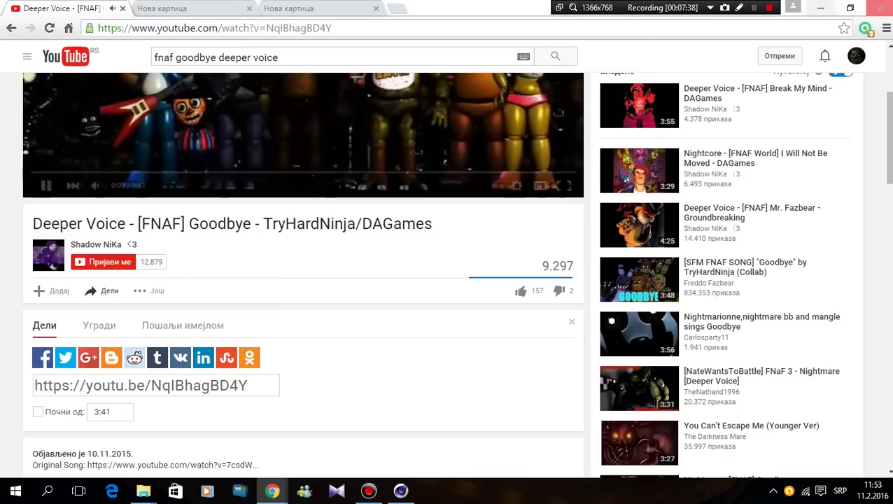
left_click(820, 8)
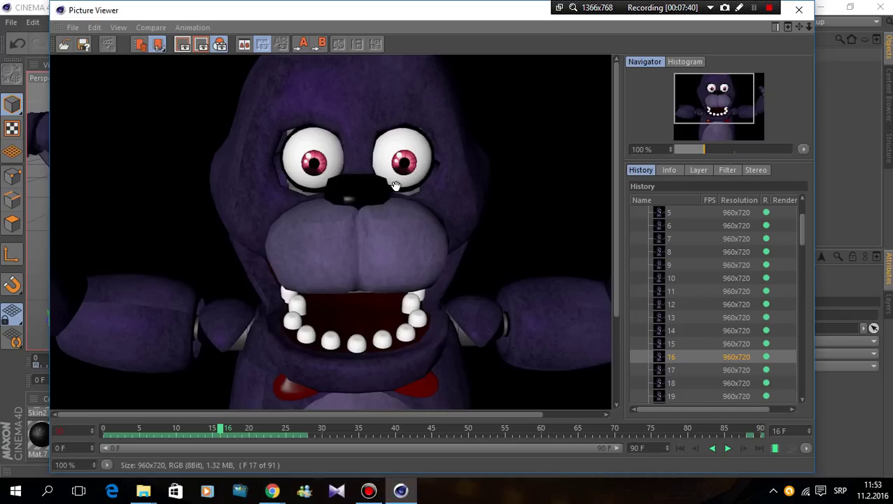
scroll(736, 237, "up", 2)
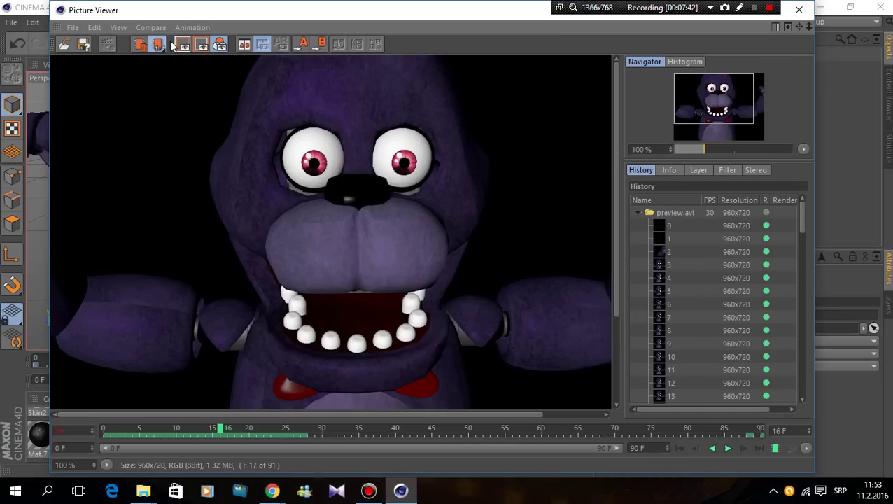
Look through the available image save formats, then close the save settings without saving.
left_click(84, 44)
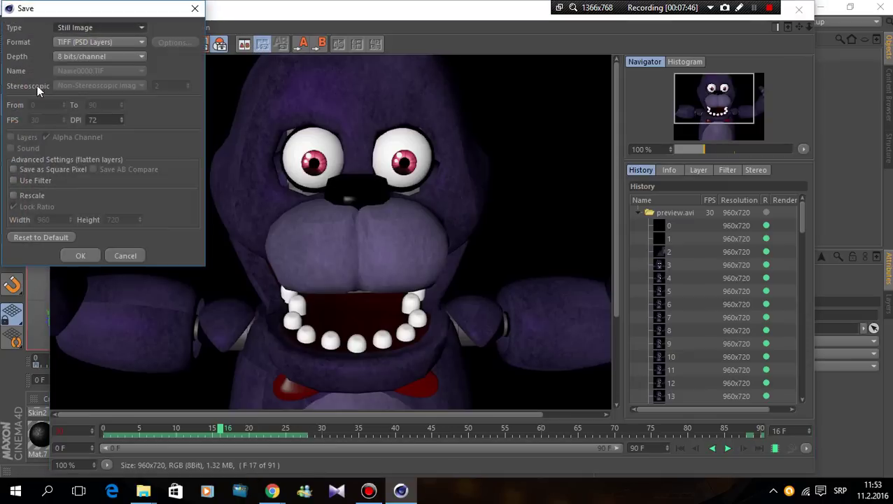
left_click(89, 27)
left_click(92, 28)
left_click(91, 42)
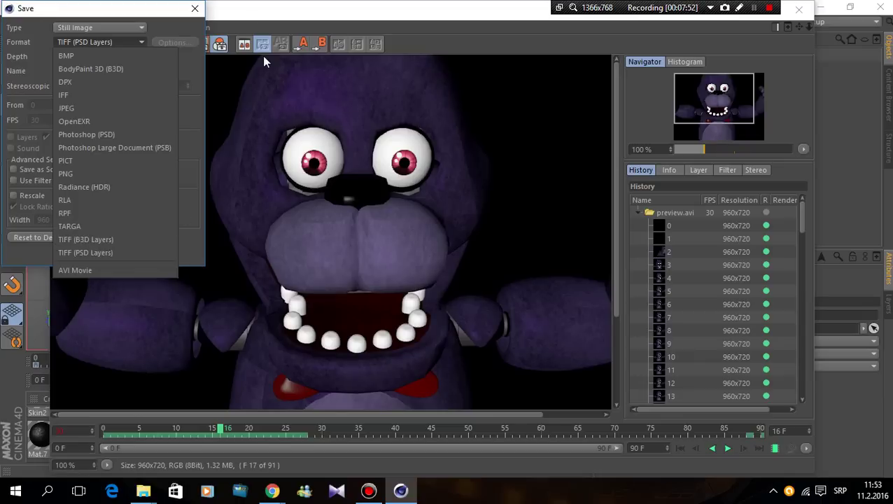
left_click(193, 10)
left_click(194, 9)
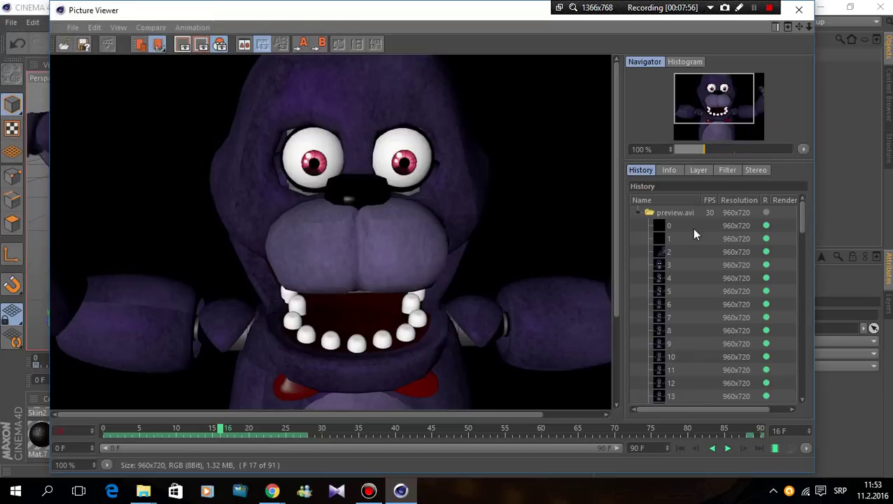
Save the preview frames as BMP still images into the slike folder.
left_click(678, 226)
right_click(756, 224)
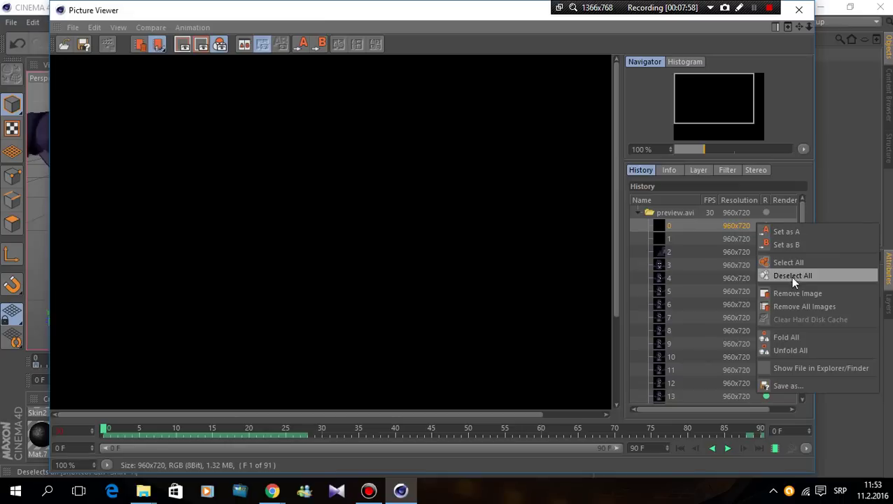
left_click(782, 387)
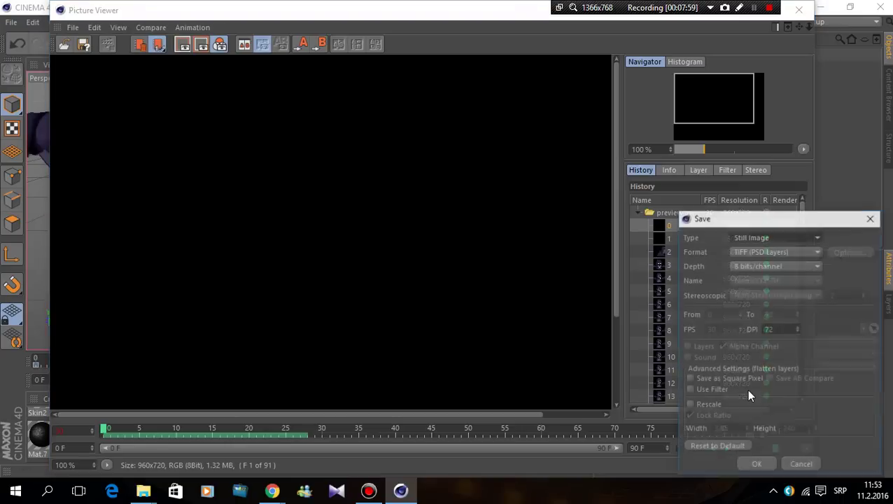
left_click(774, 250)
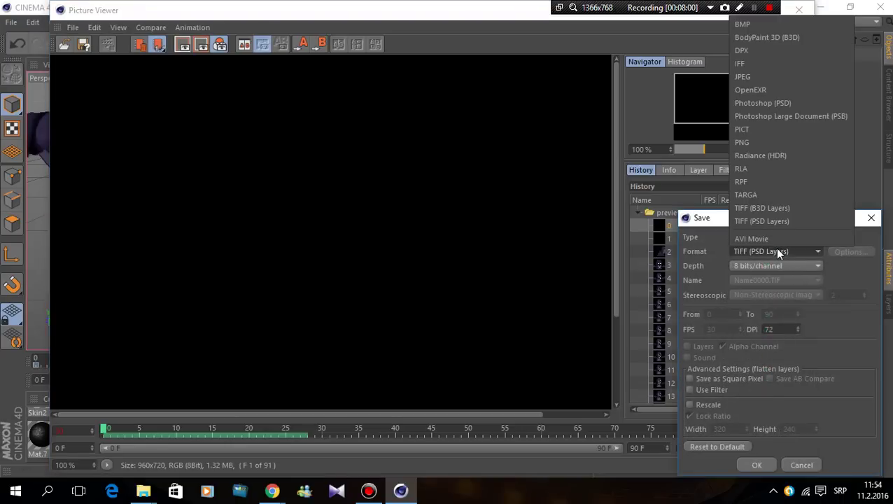
left_click(742, 25)
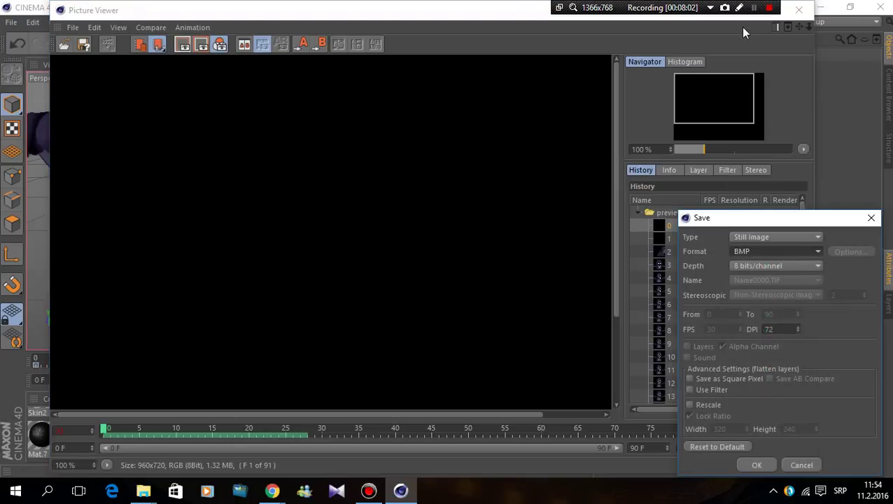
left_click(755, 465)
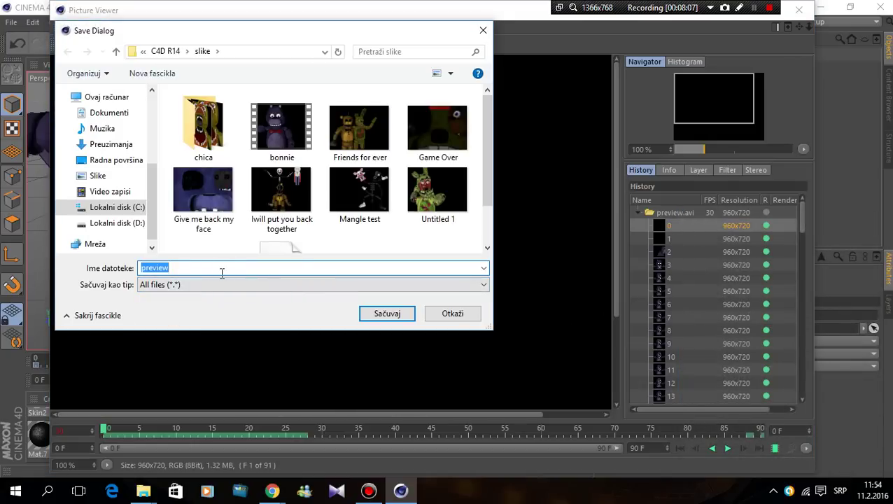
type("S")
left_click(384, 313)
left_click(684, 239)
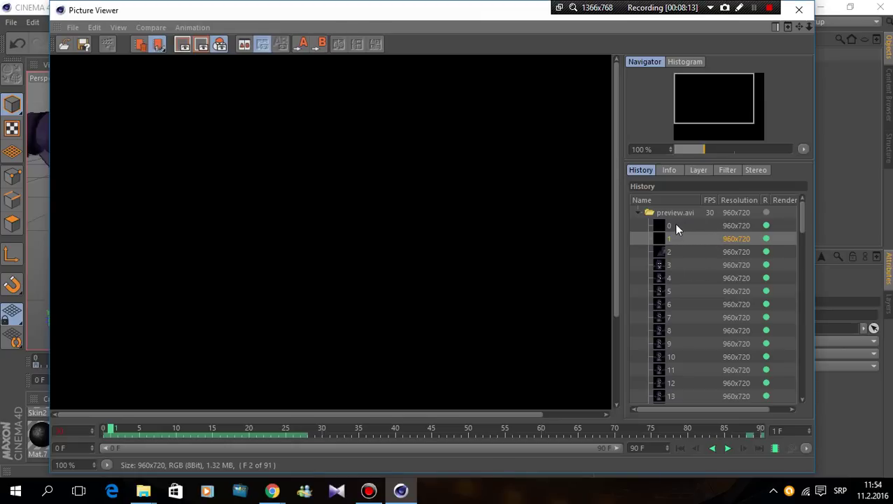
Step through the saved preview frames 3 to 16.
left_click(669, 252)
left_click(669, 264)
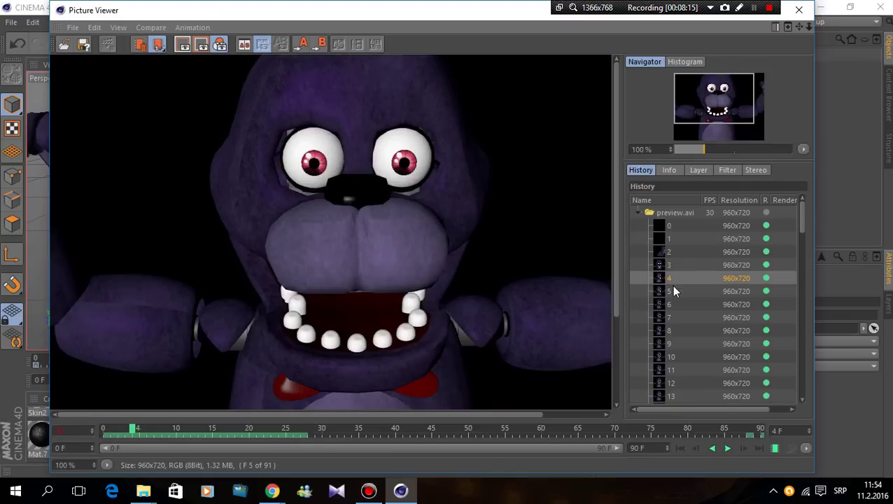
left_click_drag(671, 274, 673, 395)
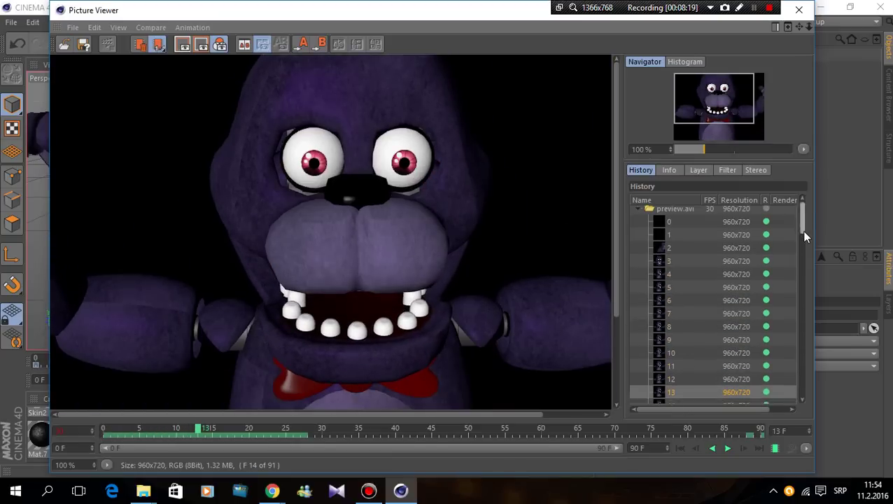
scroll(776, 255, "down", 3)
left_click_drag(695, 297, 682, 324)
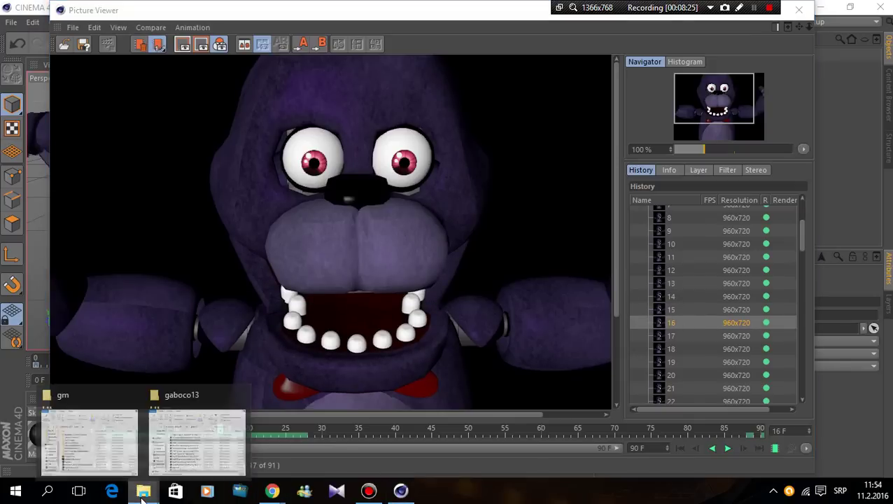
mouse_move(142, 491)
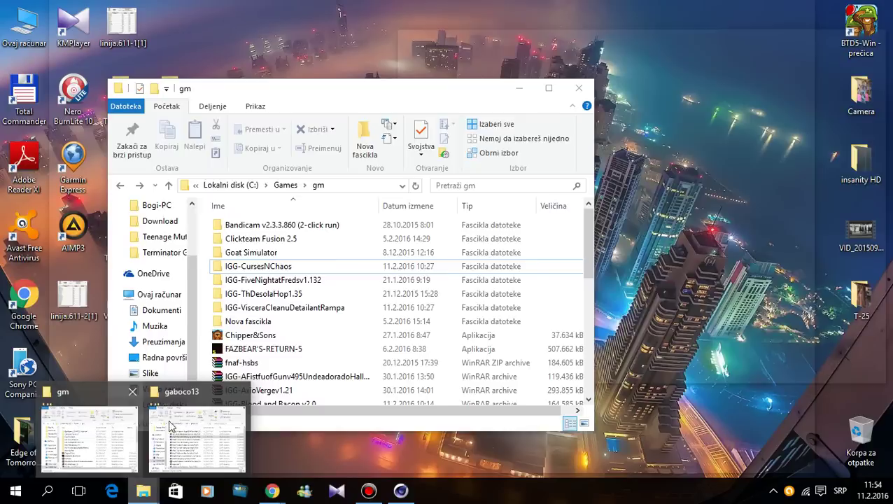
In File Explorer, go through C4D R14 into slike\chica and open 1.bmp in Photos.
left_click(195, 437)
left_click(412, 137)
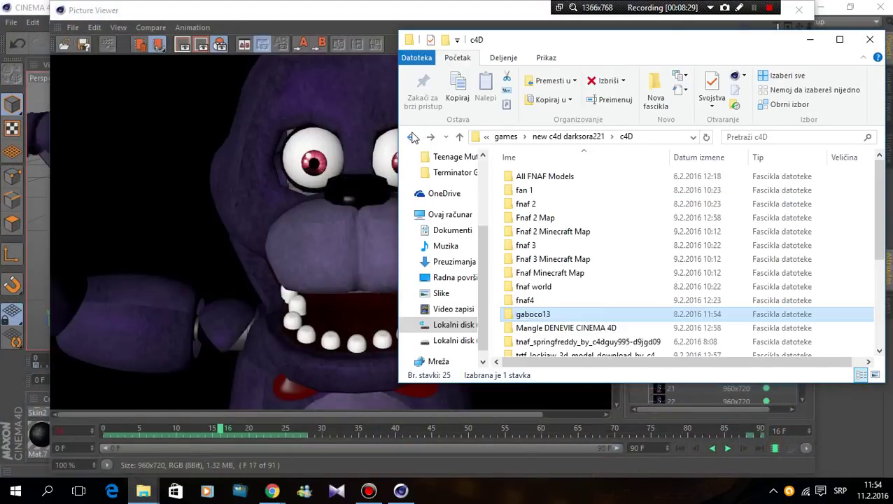
left_click(411, 136)
left_click(541, 231)
double_click(542, 233)
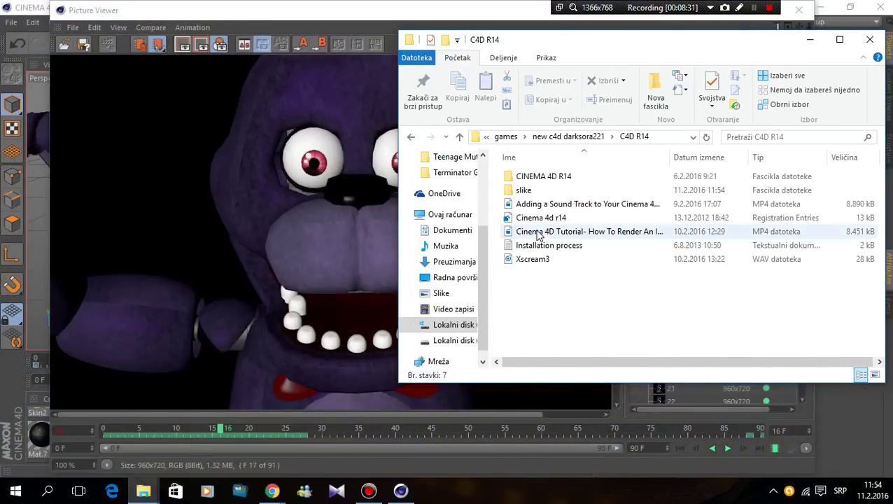
double_click(523, 191)
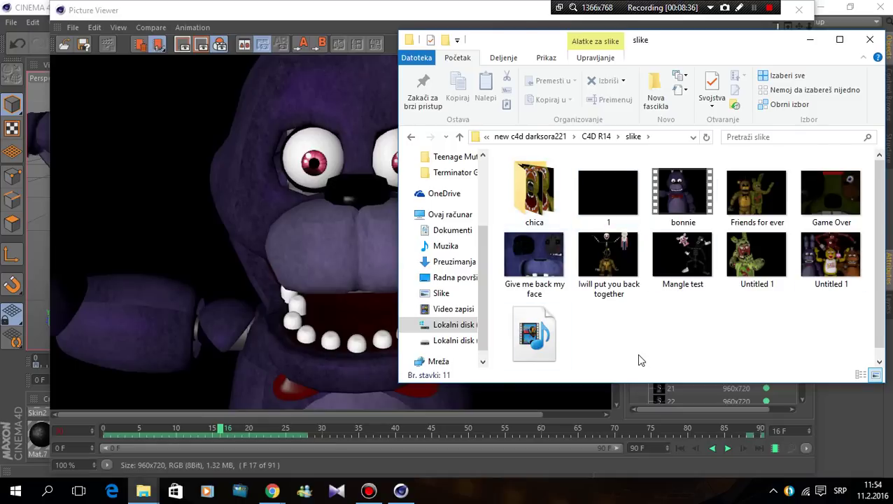
double_click(545, 198)
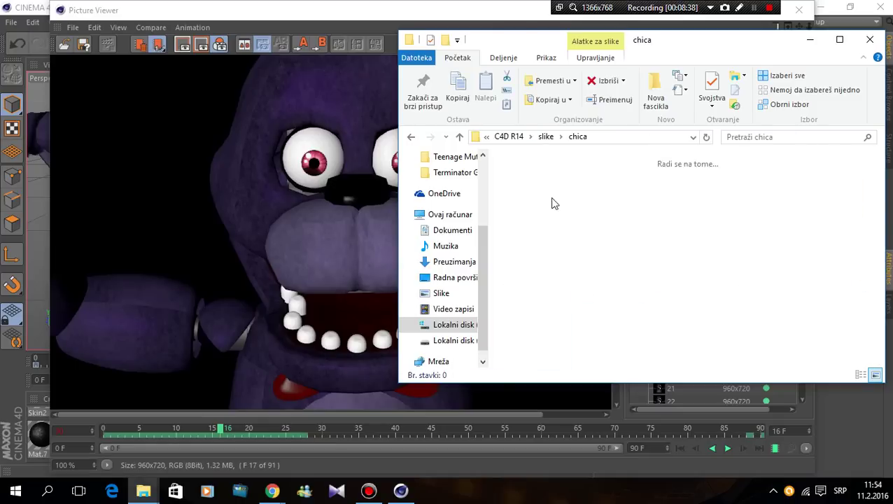
left_click(557, 183)
double_click(559, 181)
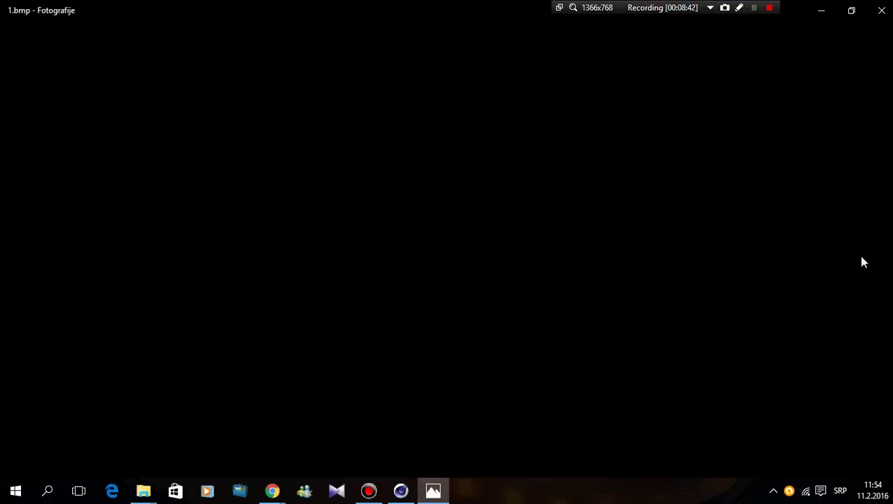
Step forward through the saved chica frames in Photos up to 16.bmp.
left_click(887, 249)
left_click(887, 249)
left_click(887, 249)
left_click(888, 249)
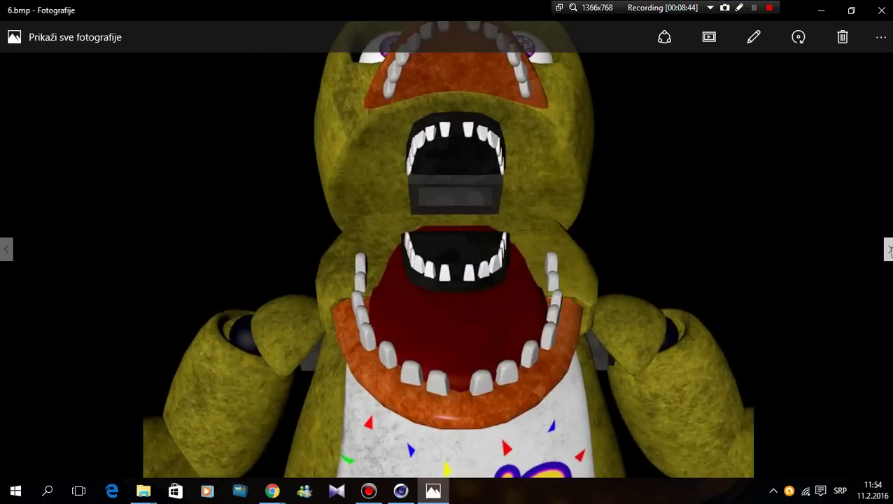
left_click(888, 249)
left_click(889, 249)
left_click(888, 249)
left_click(888, 249)
left_click(888, 250)
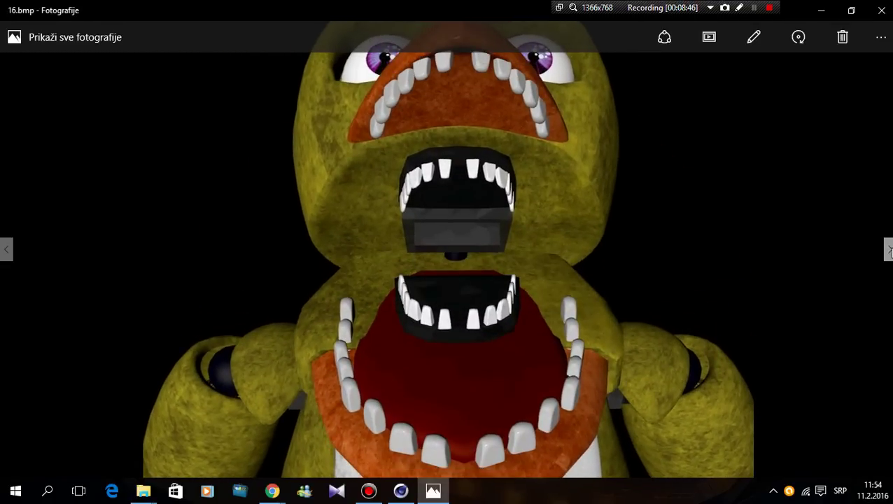
Close Photos, return Explorer to the slike folder, and minimize it to reveal Cinema 4D.
left_click(881, 10)
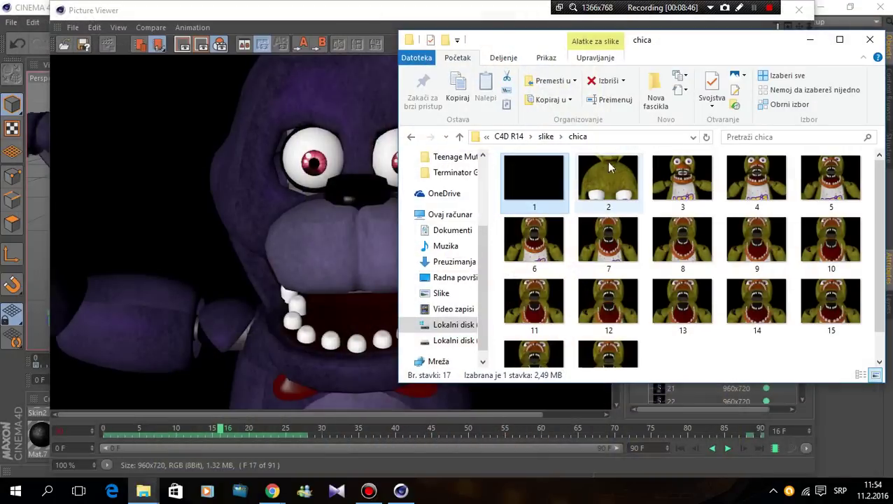
left_click(410, 137)
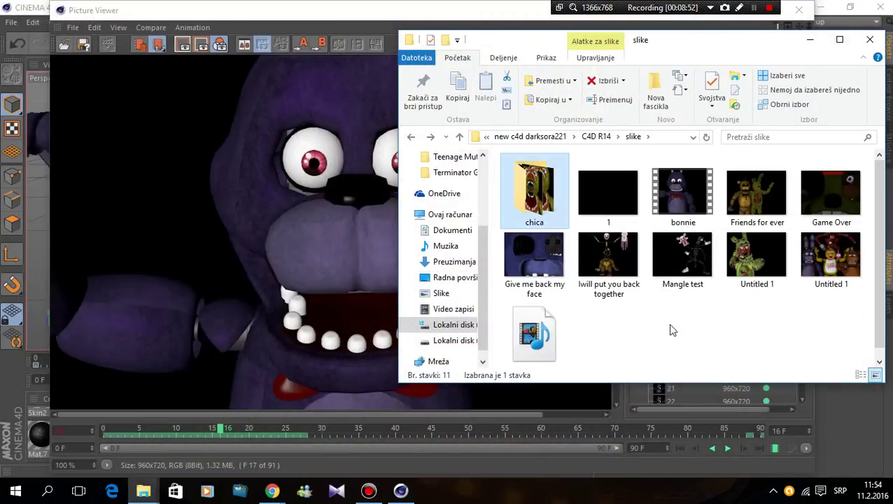
left_click(606, 193)
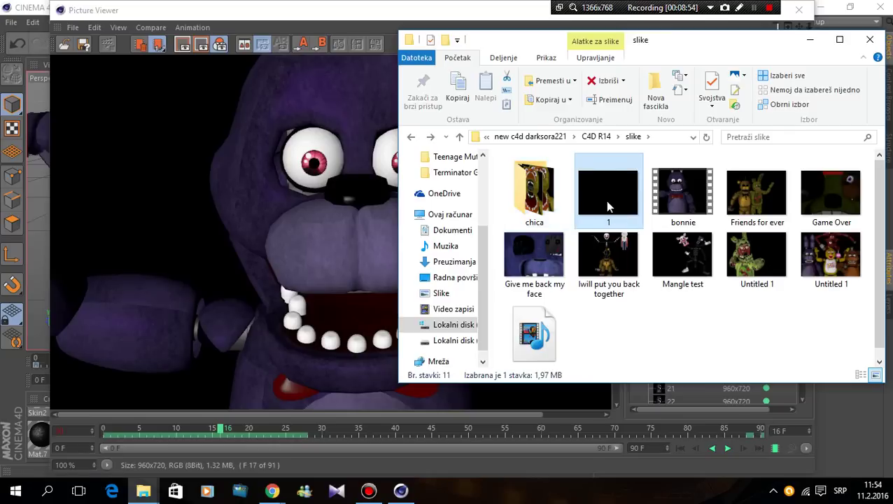
left_click(809, 38)
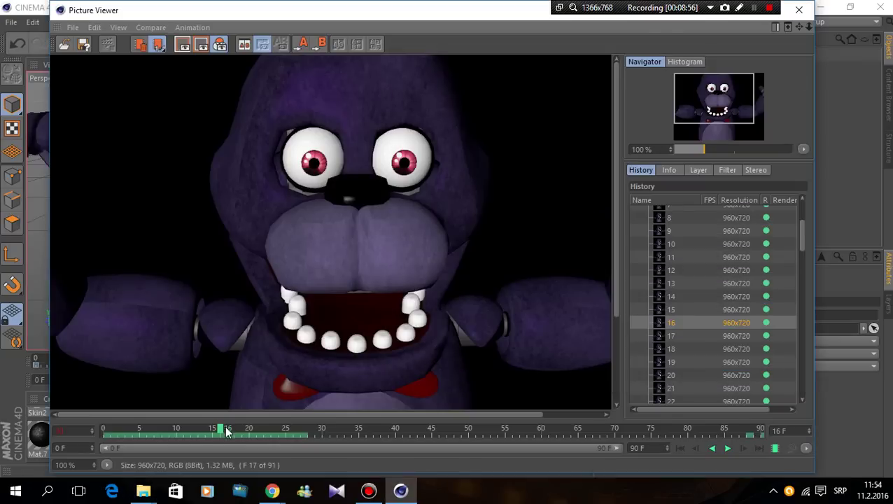
Rewind the Picture Viewer to frame 0 and play Bonnie's rendered preview.
left_click_drag(221, 431, 100, 434)
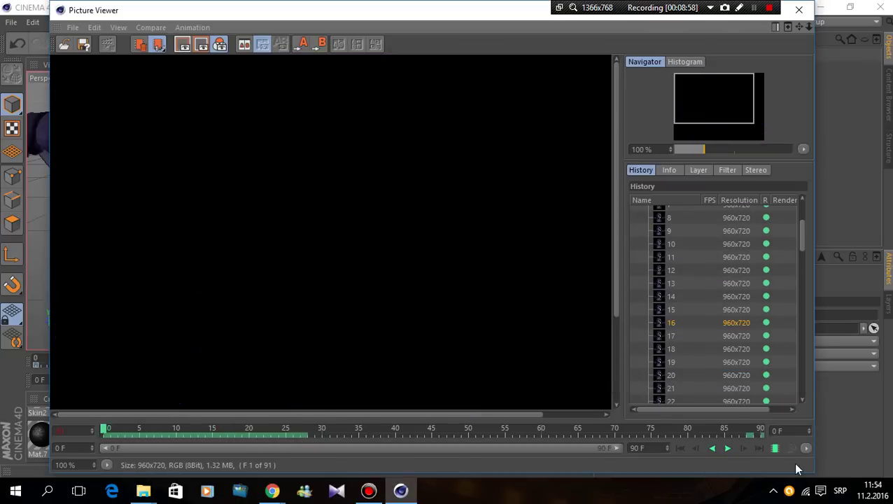
left_click(727, 448)
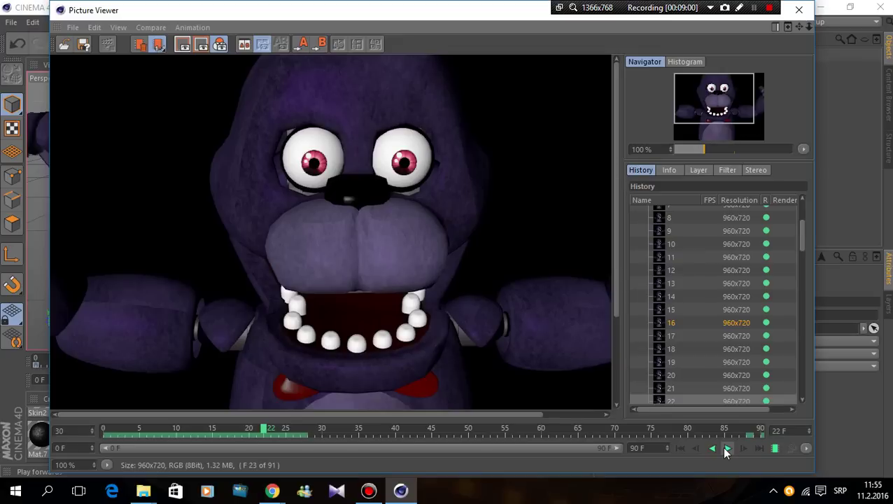